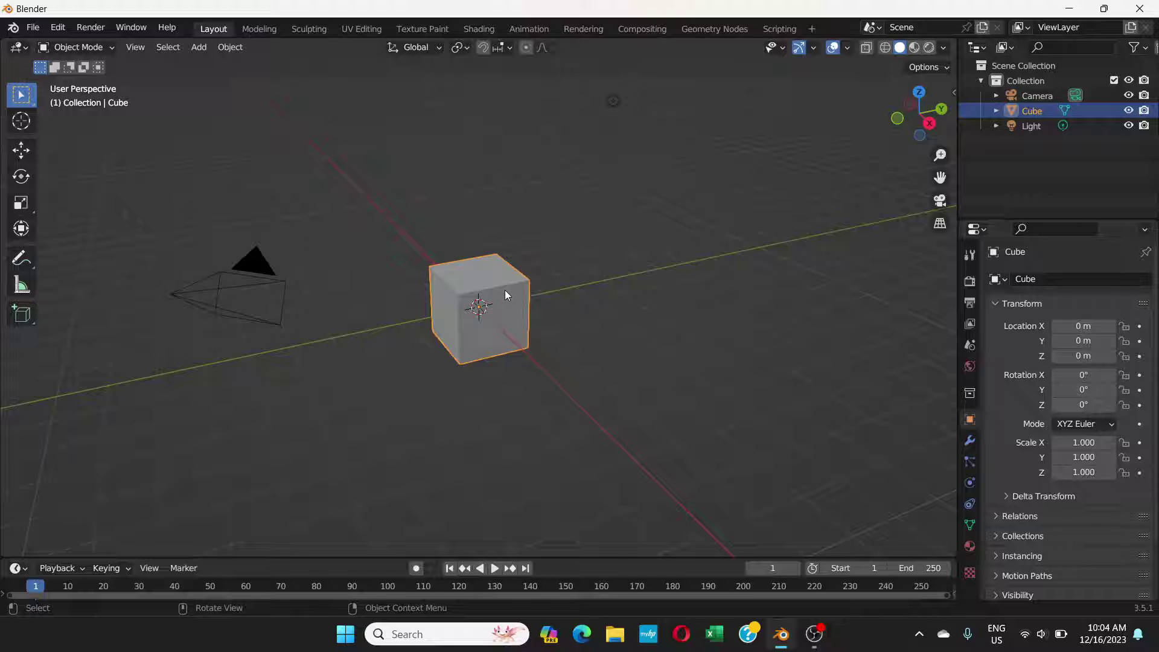
Step: Delete the default cube and add a UV sphere at the scene origin
key("Delete")
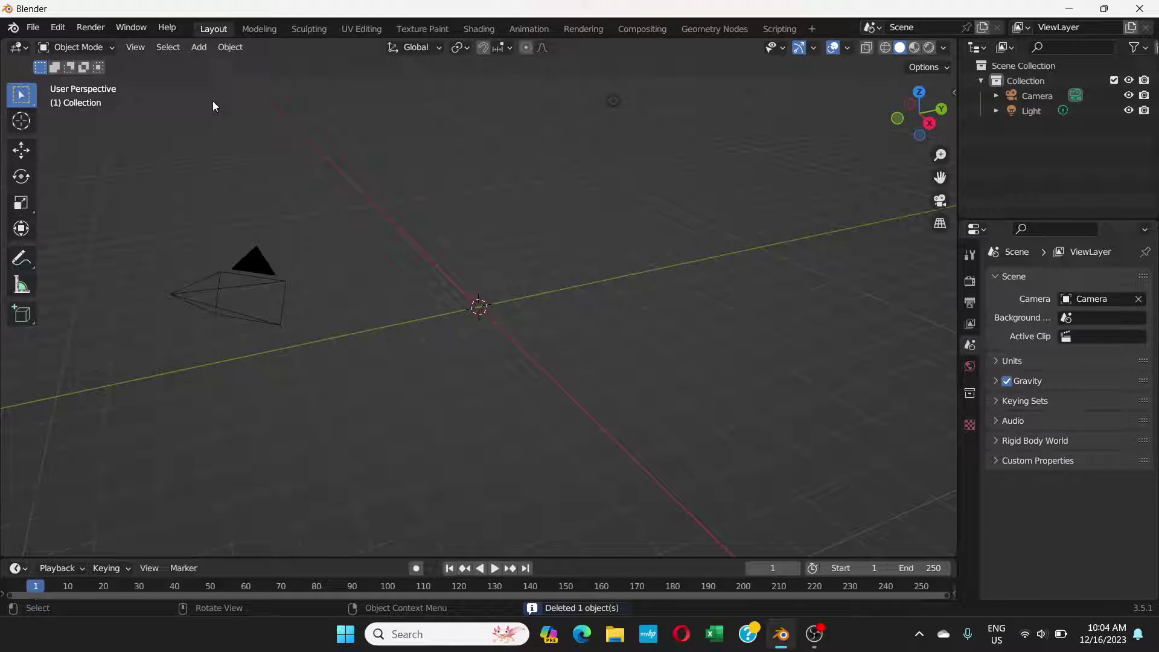
left_click(201, 53)
mouse_move(221, 65)
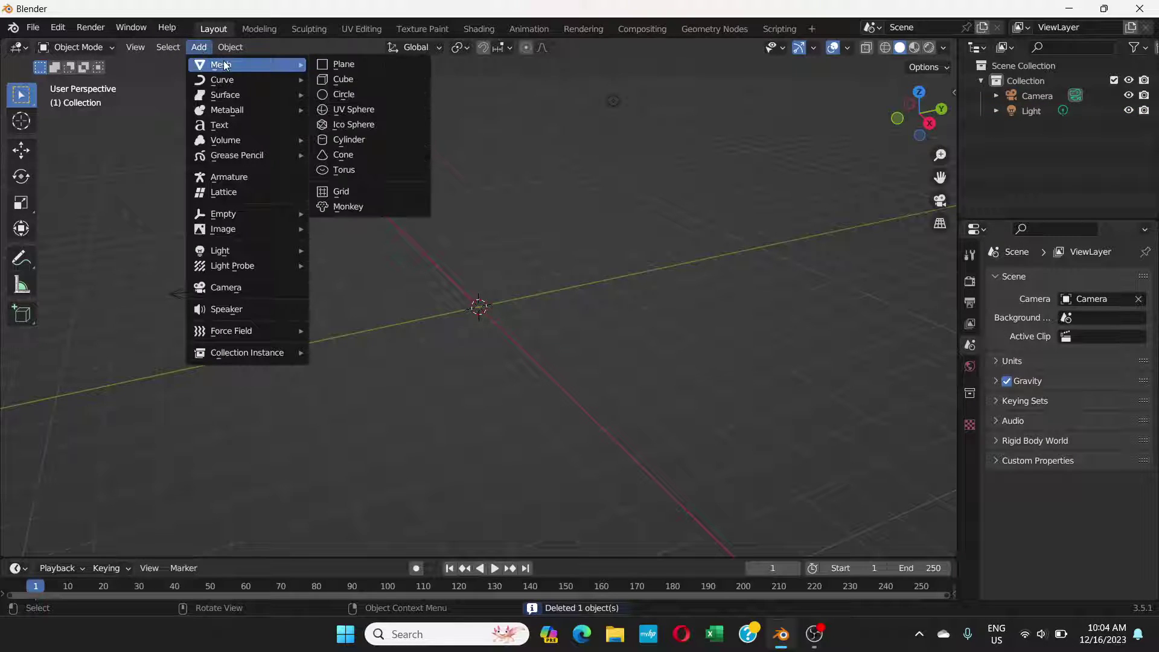
left_click(349, 111)
scroll(492, 335, "up", 2)
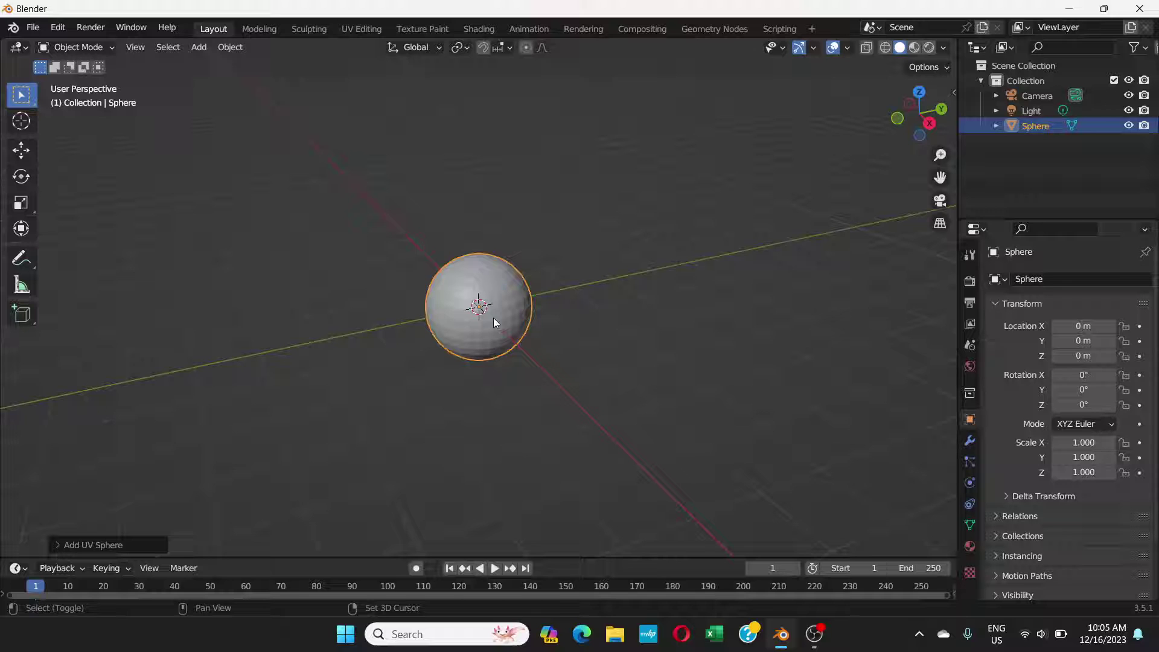
Step: Duplicate the sphere five times, placing copies up-right, up-left, left, below and right
key("shift+d")
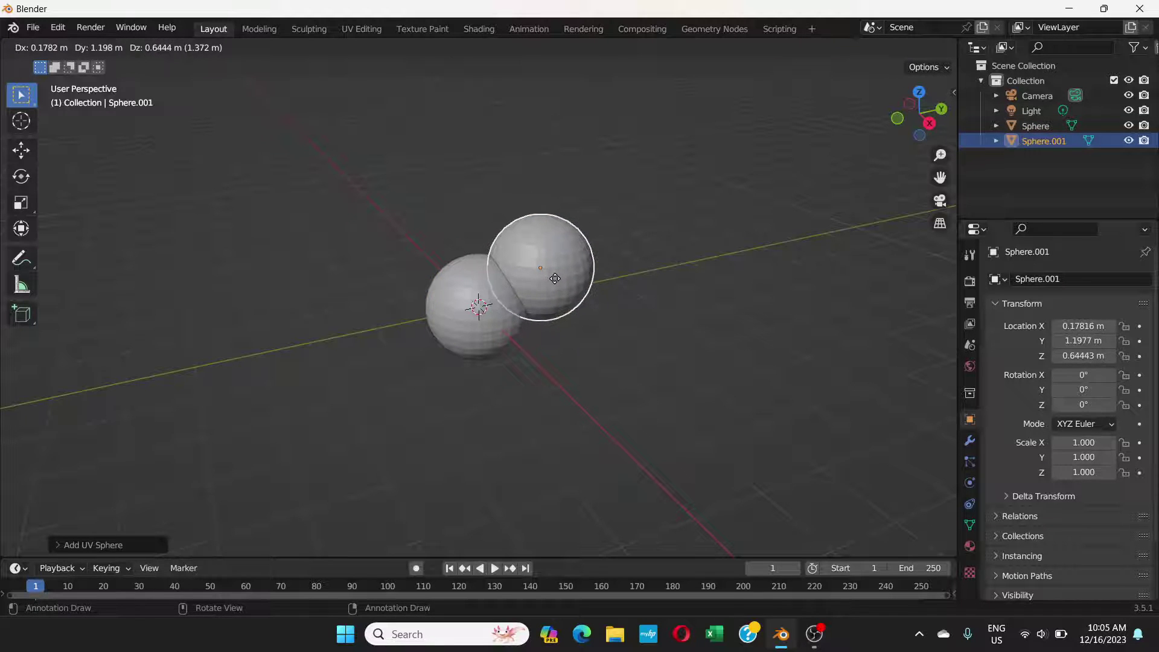
left_click(555, 282)
key("shift+d")
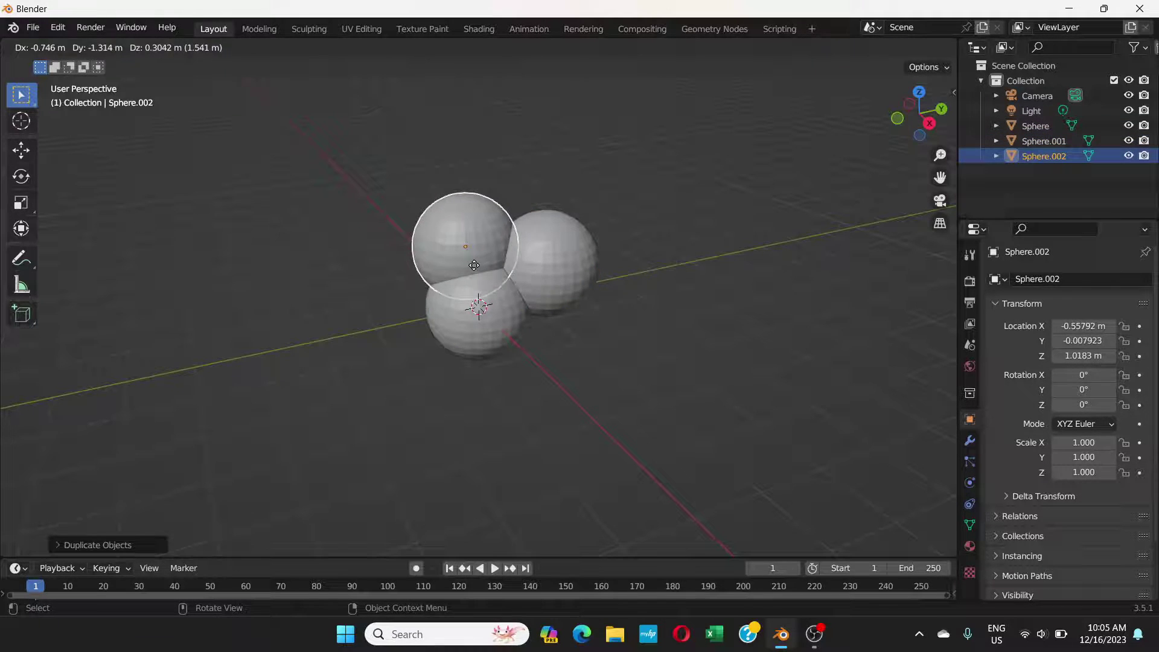
left_click(461, 258)
key("shift+d")
left_click(413, 377)
key("shift+d")
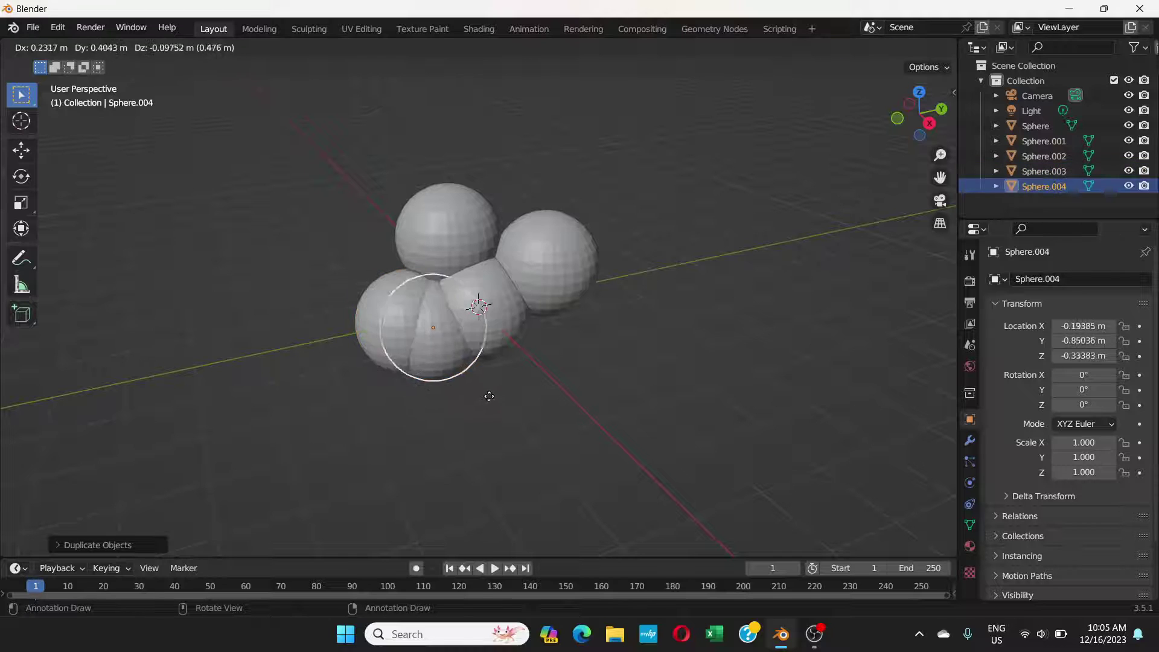
left_click(544, 429)
key("shift+d")
left_click(620, 383)
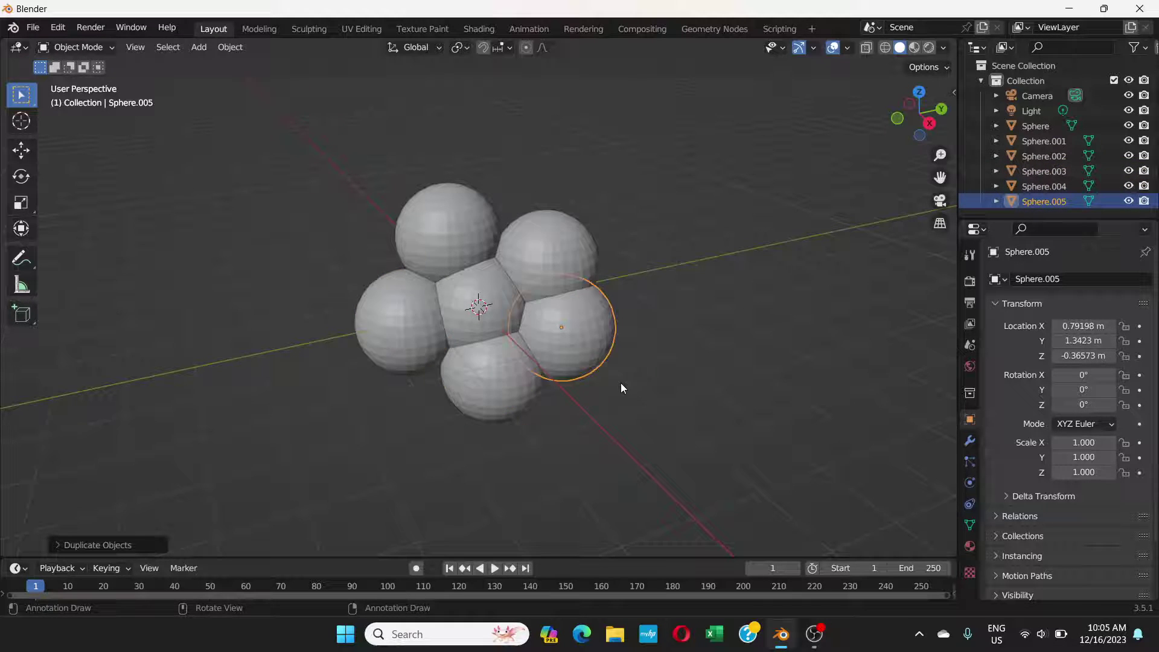
Step: Add four more full-size sphere copies around the cluster's right, top and bottom
middle_click_drag(621, 383, 416, 332)
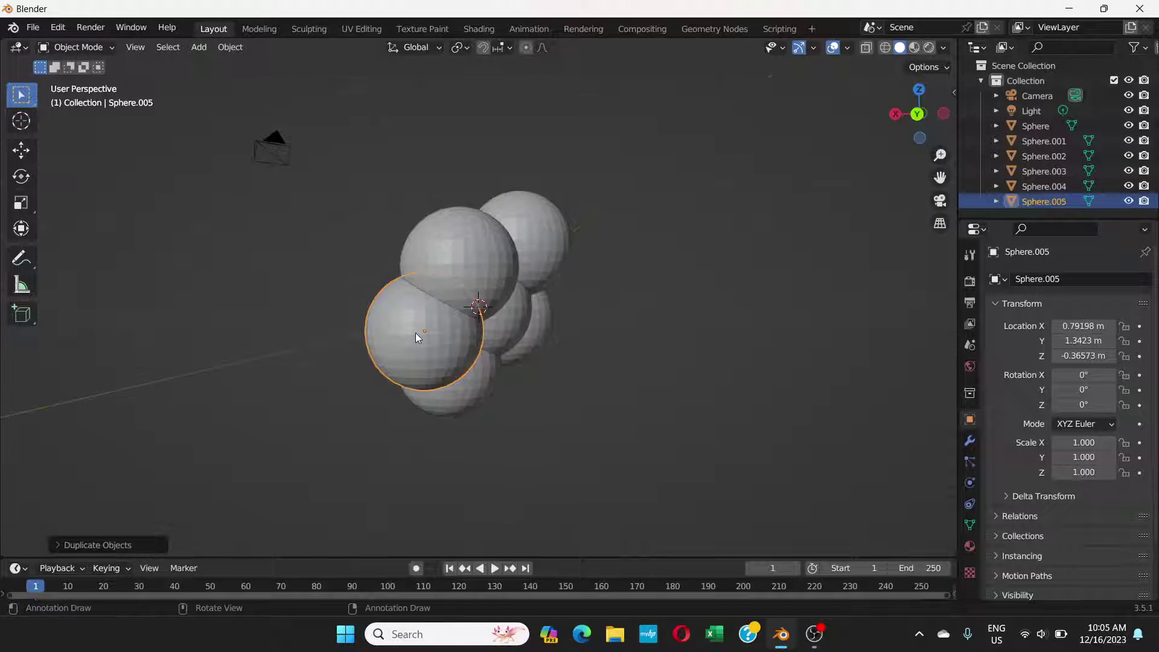
key("shift+d")
left_click(527, 341)
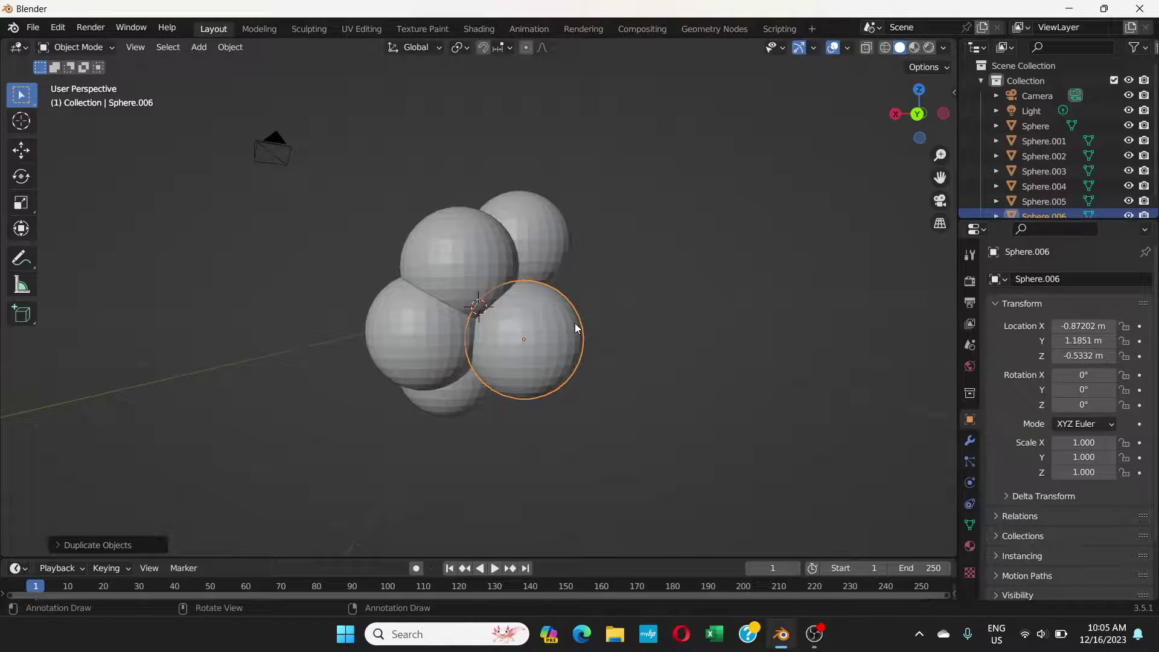
key("shift+d")
left_click(621, 269)
middle_click_drag(621, 269, 459, 269)
key("shift+d")
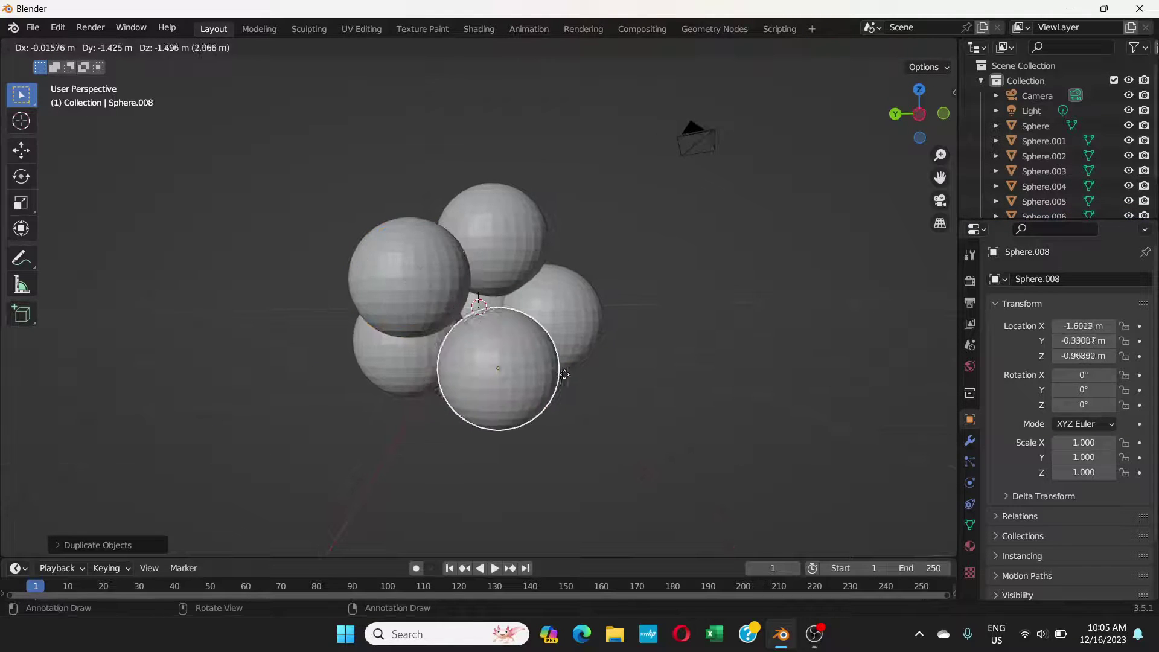
left_click(565, 375)
middle_click_drag(575, 365, 434, 357)
key("shift+d")
left_click(548, 234)
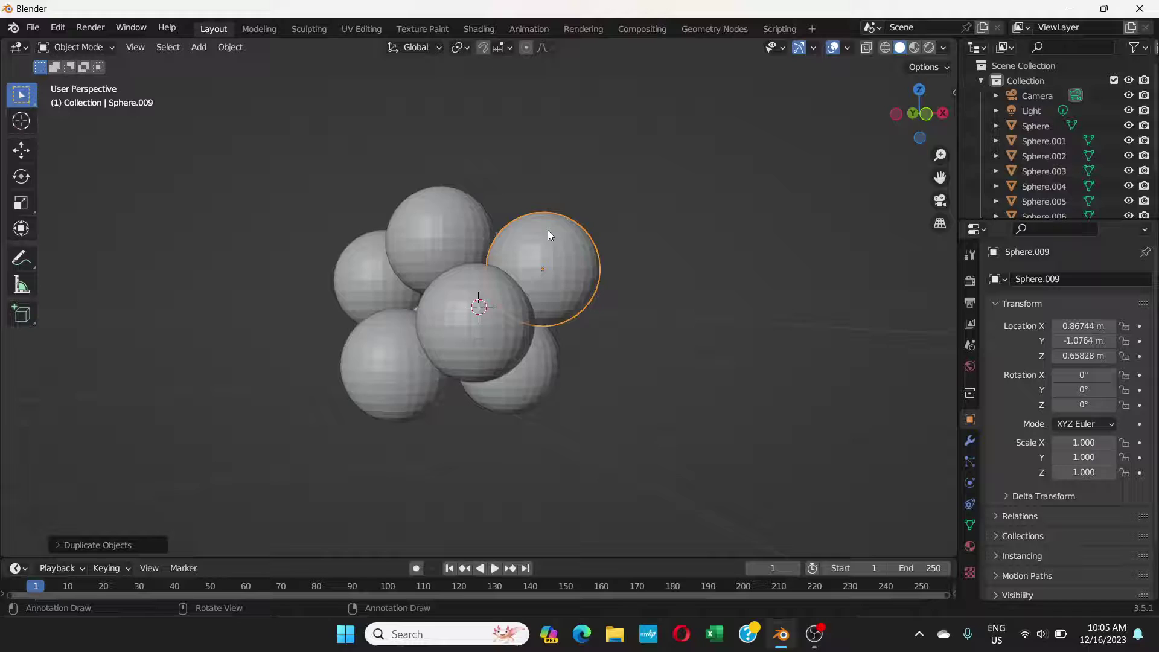
middle_click_drag(548, 234, 426, 275)
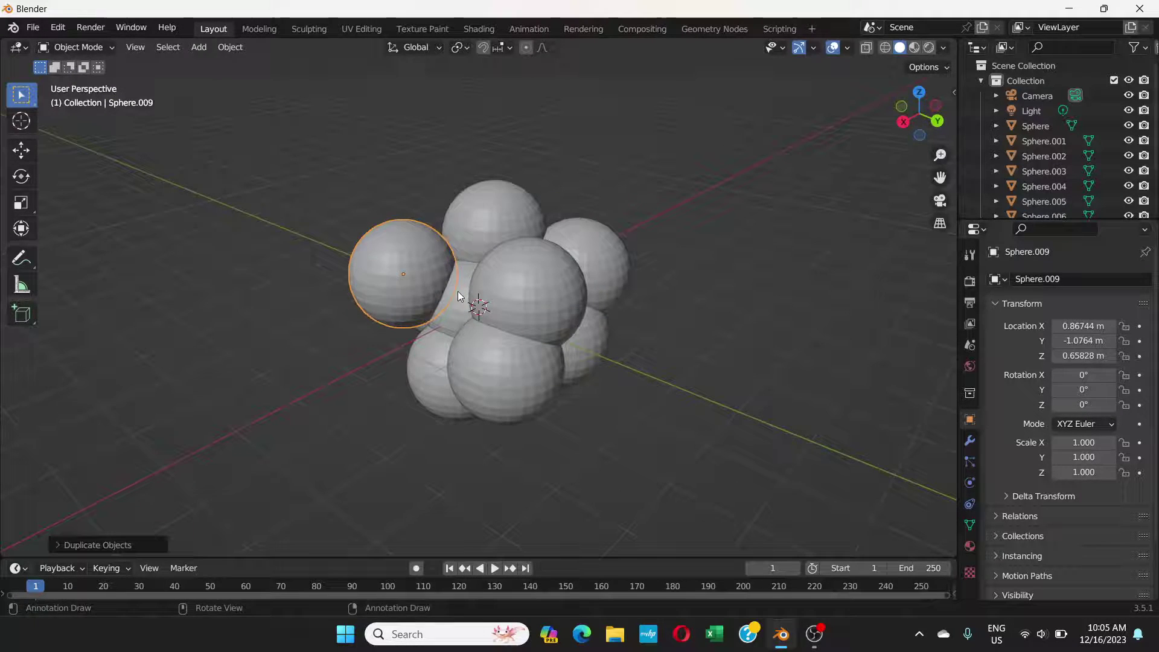
Step: Place another copy on top of the cluster and scale it to 0.671
key("shift+d")
left_click(524, 251)
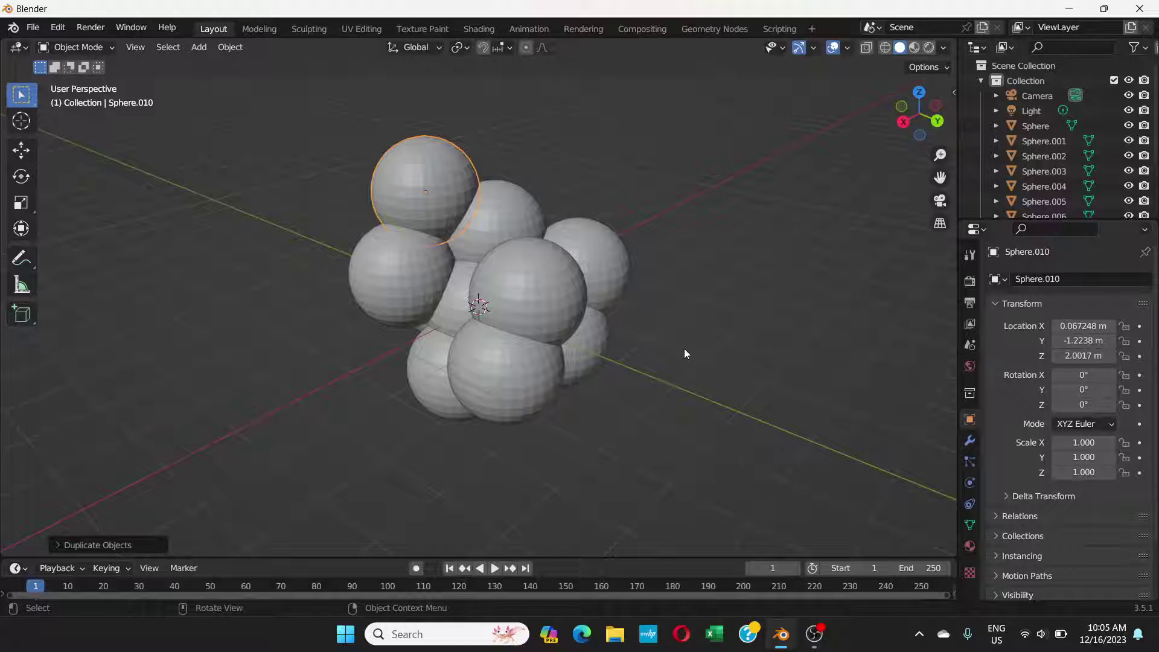
key("s")
left_click(592, 310)
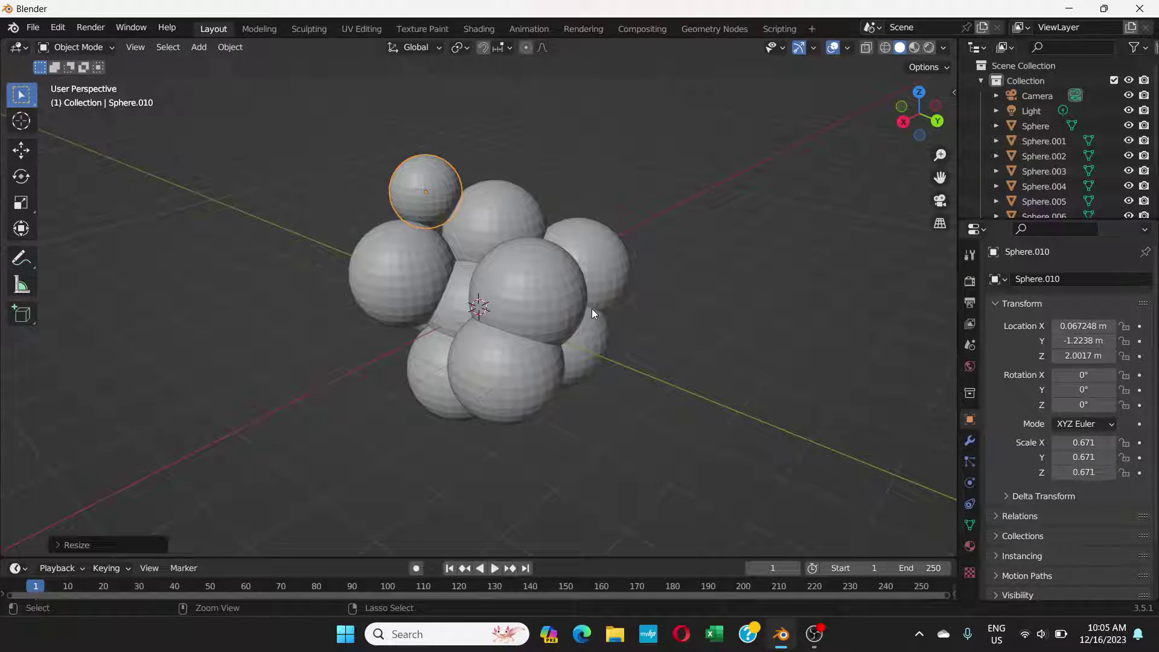
Step: Duplicate the small sphere four more times, up to Sphere.014, around the cluster
key("shift+d")
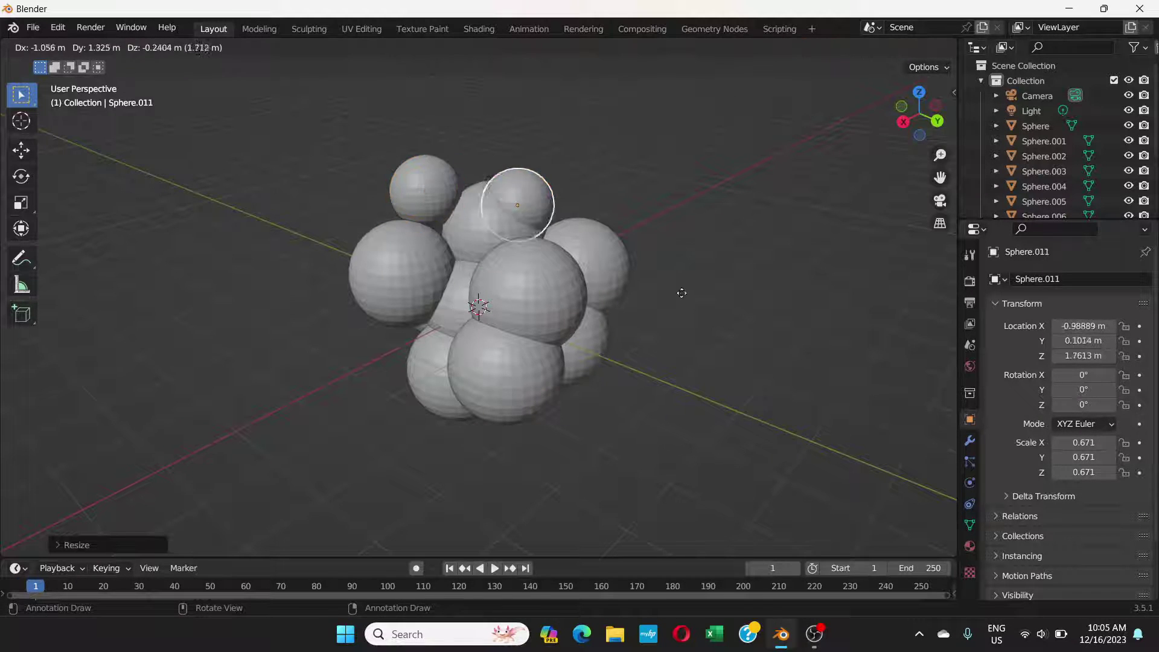
left_click(712, 299)
middle_click_drag(713, 299, 586, 313)
key("shift+d")
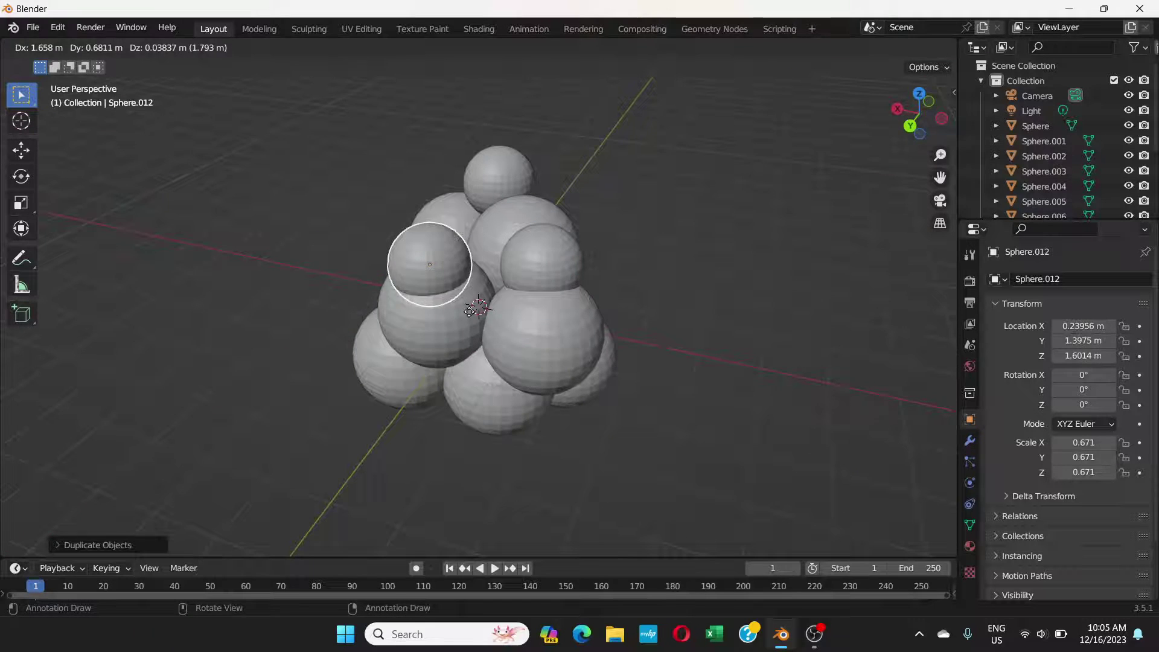
left_click(436, 317)
middle_click_drag(436, 317, 468, 380)
key("shift+d")
left_click(488, 375)
key("shift+d")
left_click(592, 238)
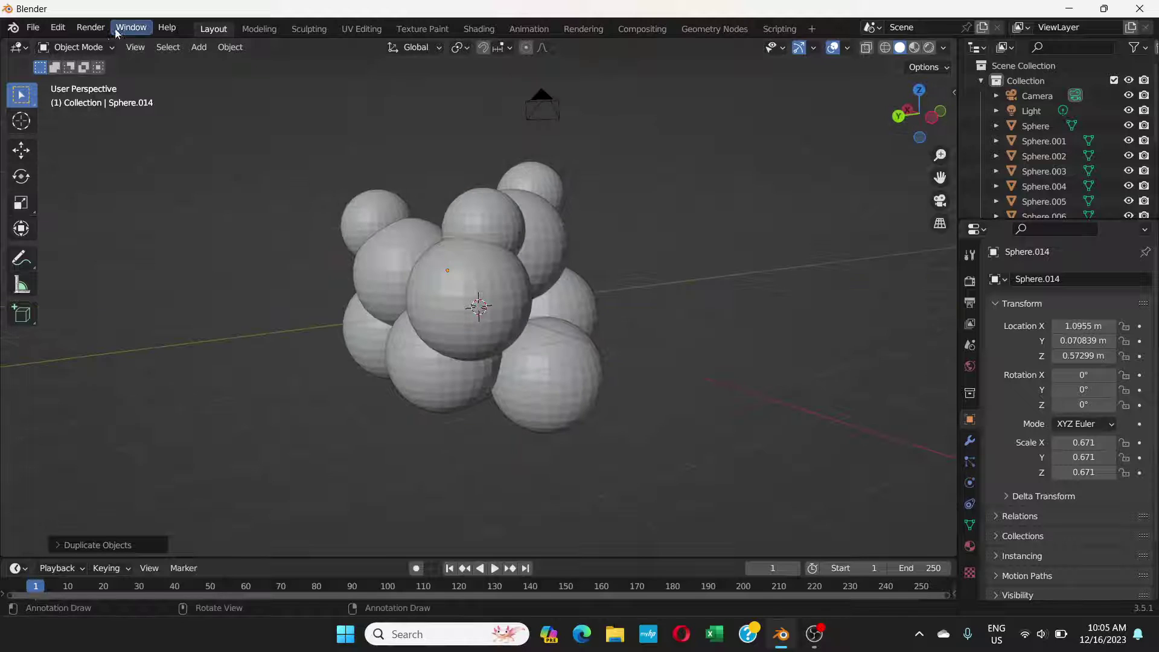
Step: Select all sphere meshes with Select All by Type > Mesh
left_click(168, 49)
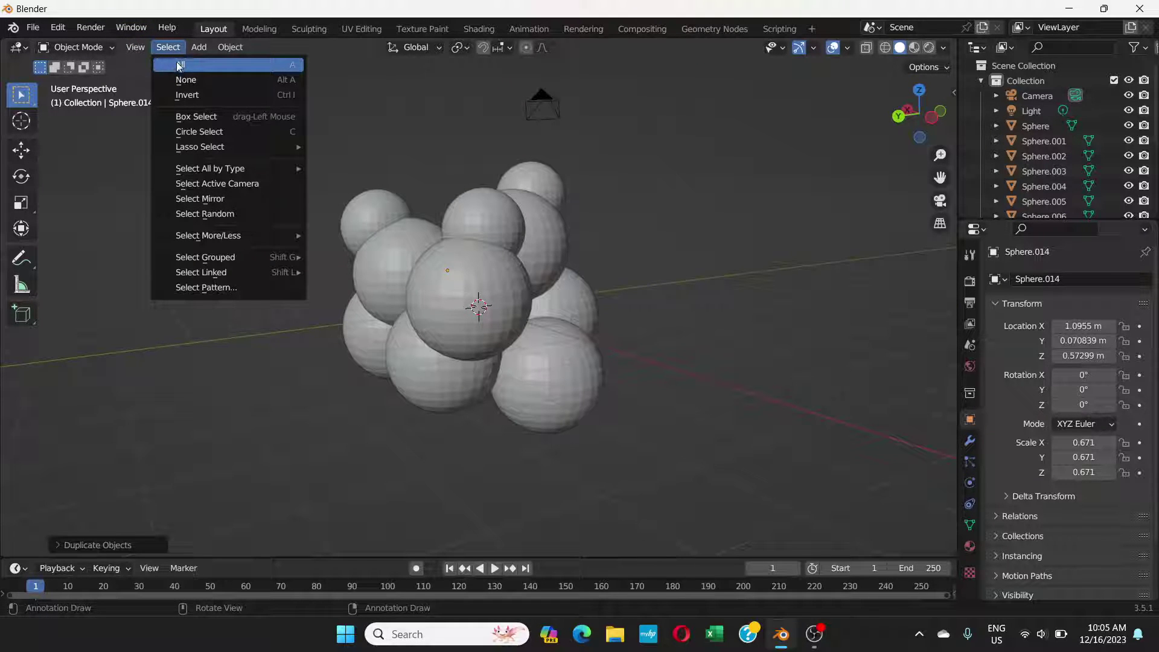
mouse_move(201, 154)
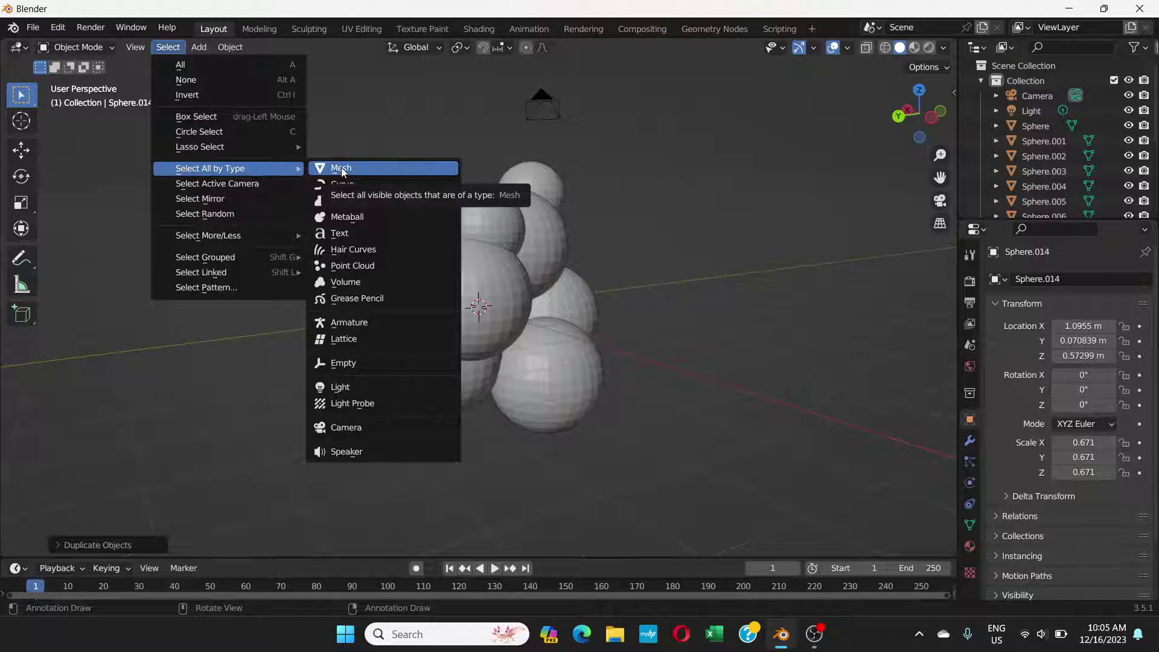
left_click(342, 170)
middle_click_drag(592, 257, 604, 282)
middle_click_drag(519, 235, 292, 161)
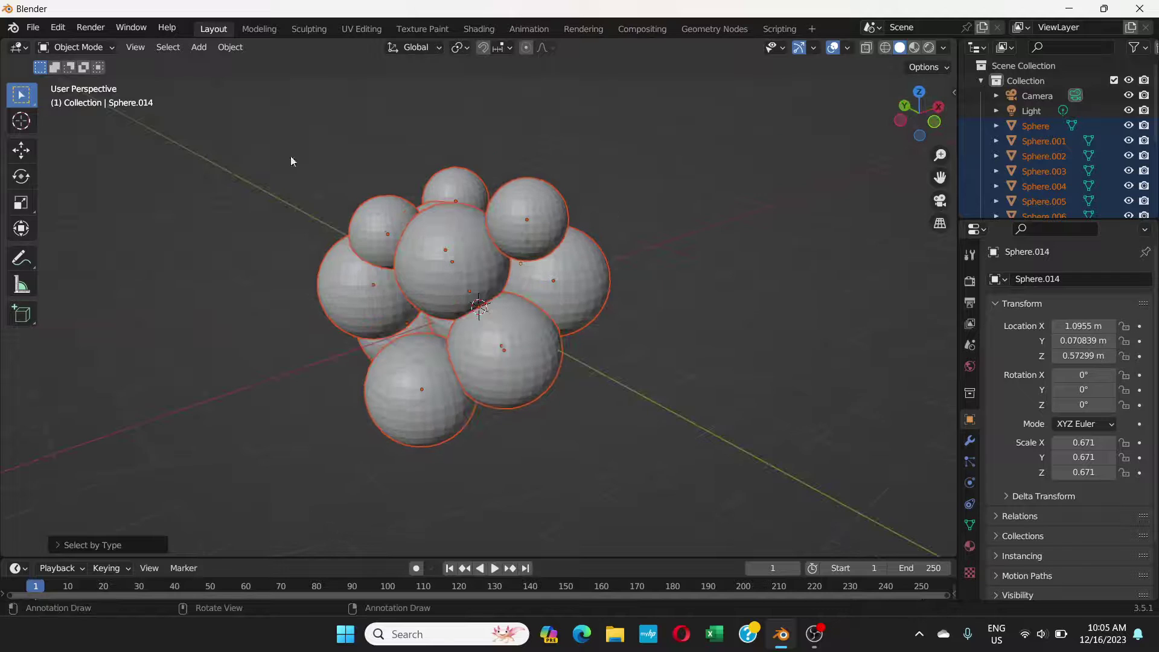
Step: Select everything, then deselect and reselect only the mesh objects
left_click(168, 47)
left_click(182, 64)
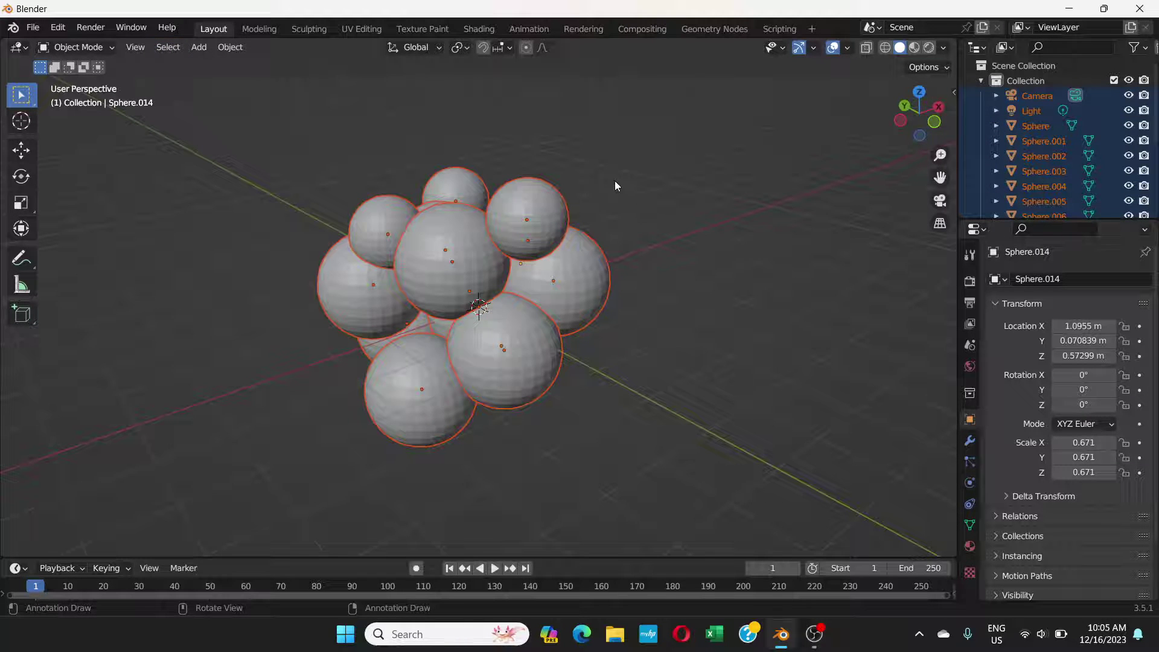
scroll(614, 179, "up", 1)
middle_click_drag(614, 178, 849, 276)
scroll(552, 237, "down", 3)
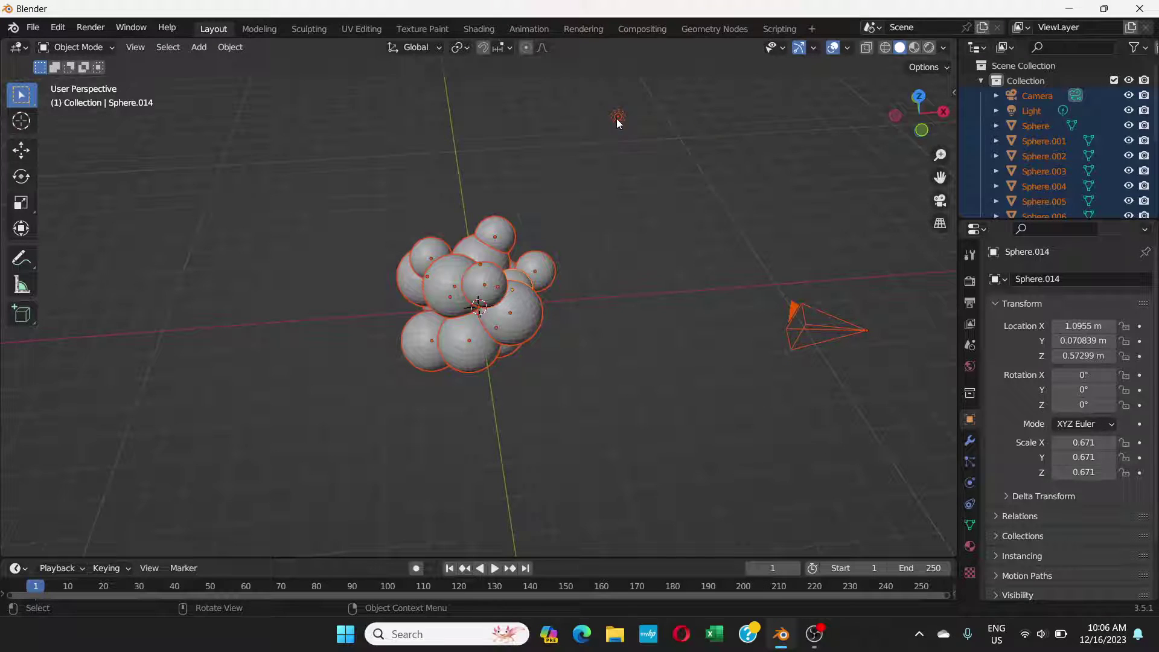
left_click(184, 100)
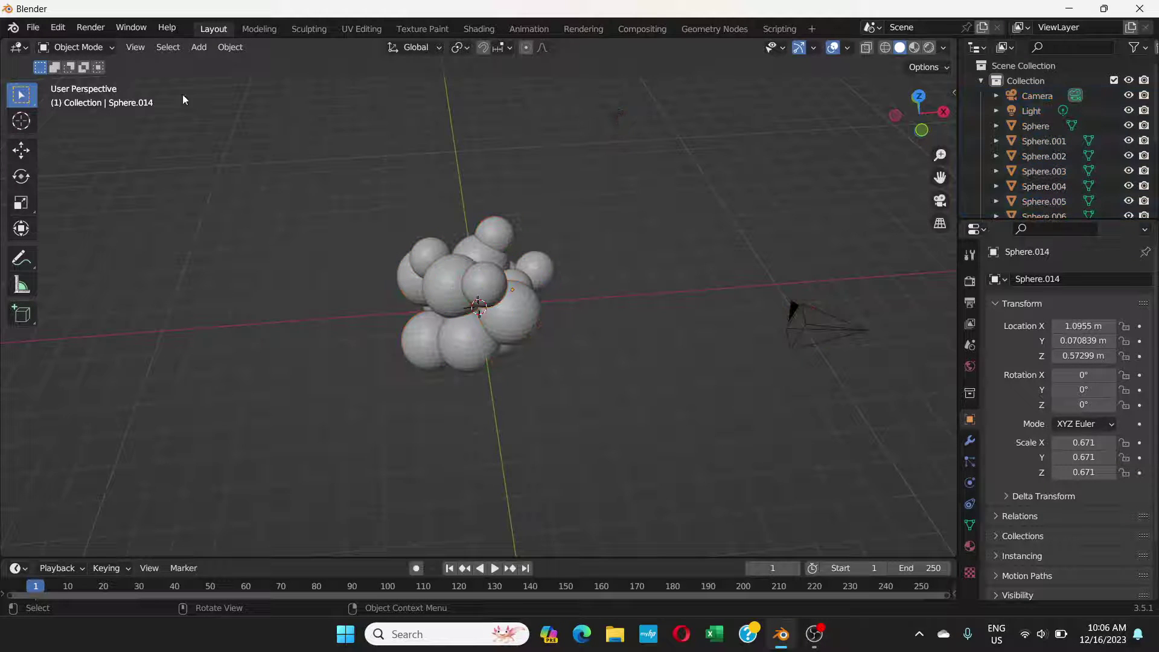
left_click(172, 45)
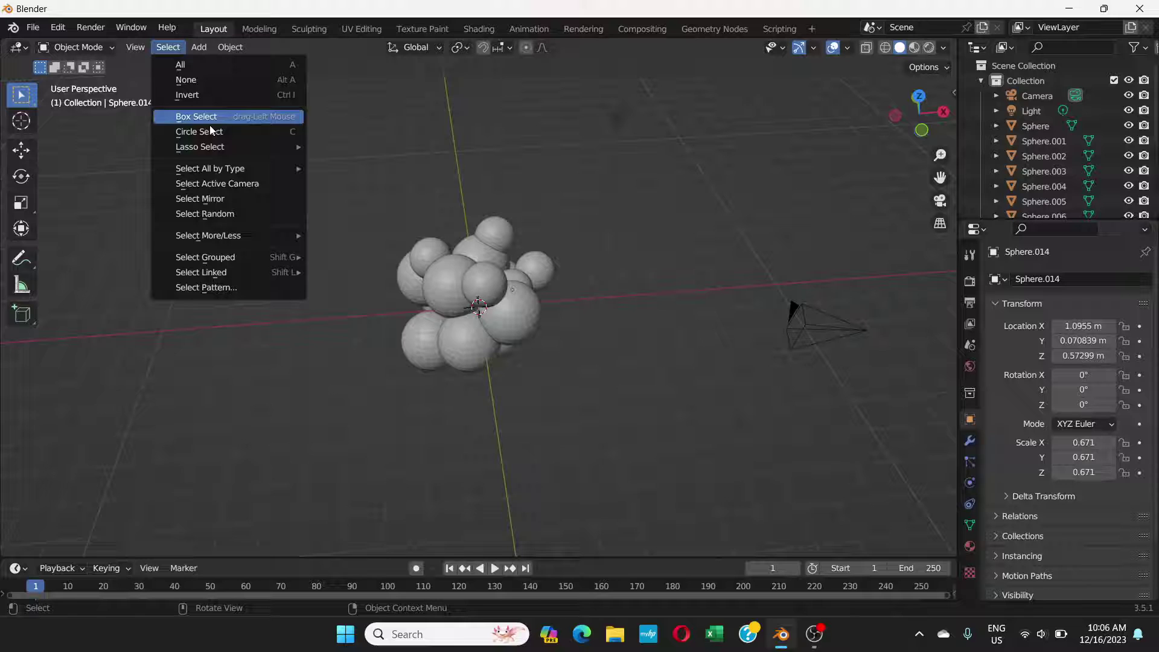
mouse_move(218, 171)
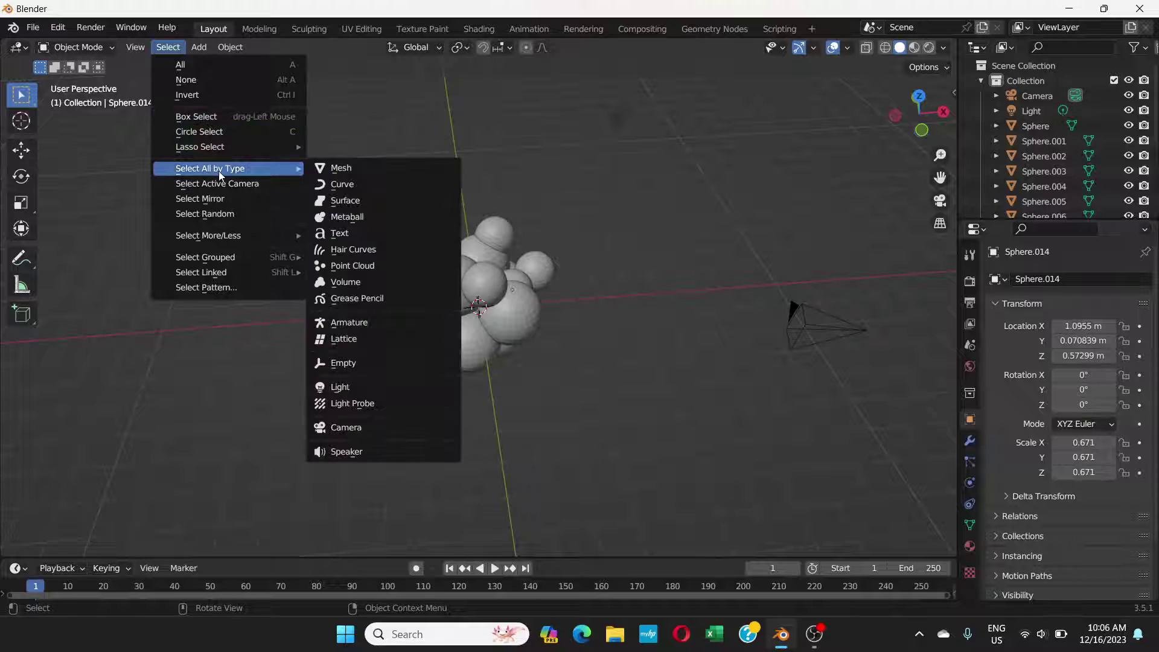
left_click(340, 168)
middle_click_drag(517, 291, 525, 203)
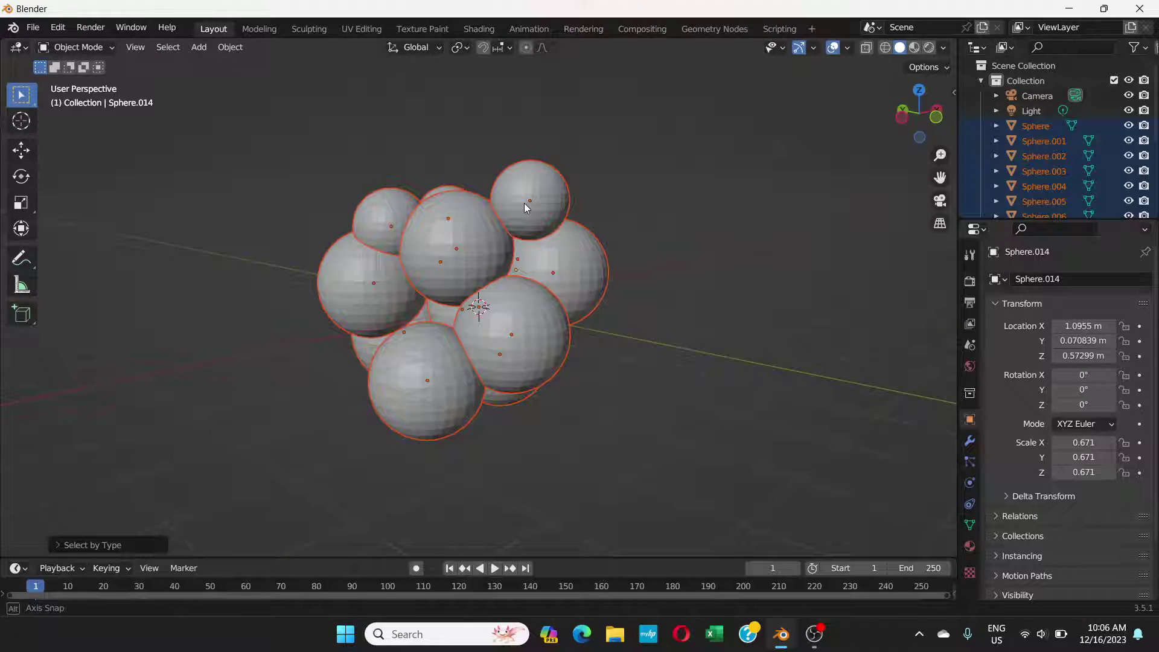
Step: Join the selected spheres into a single object
right_click(452, 230)
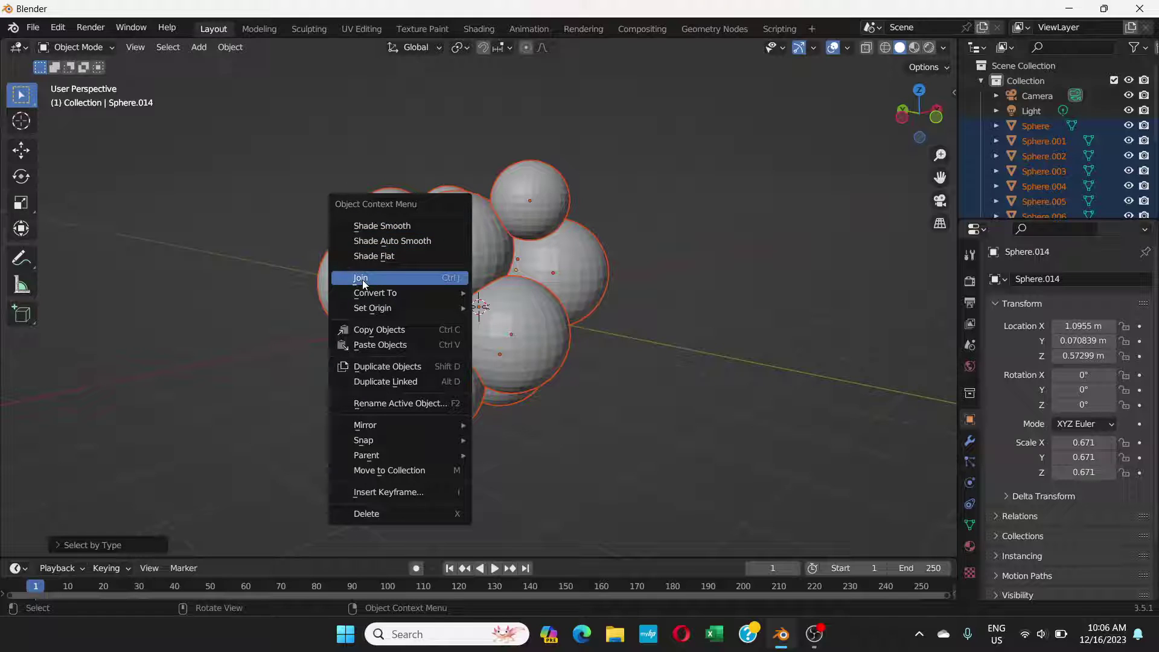
left_click(379, 282)
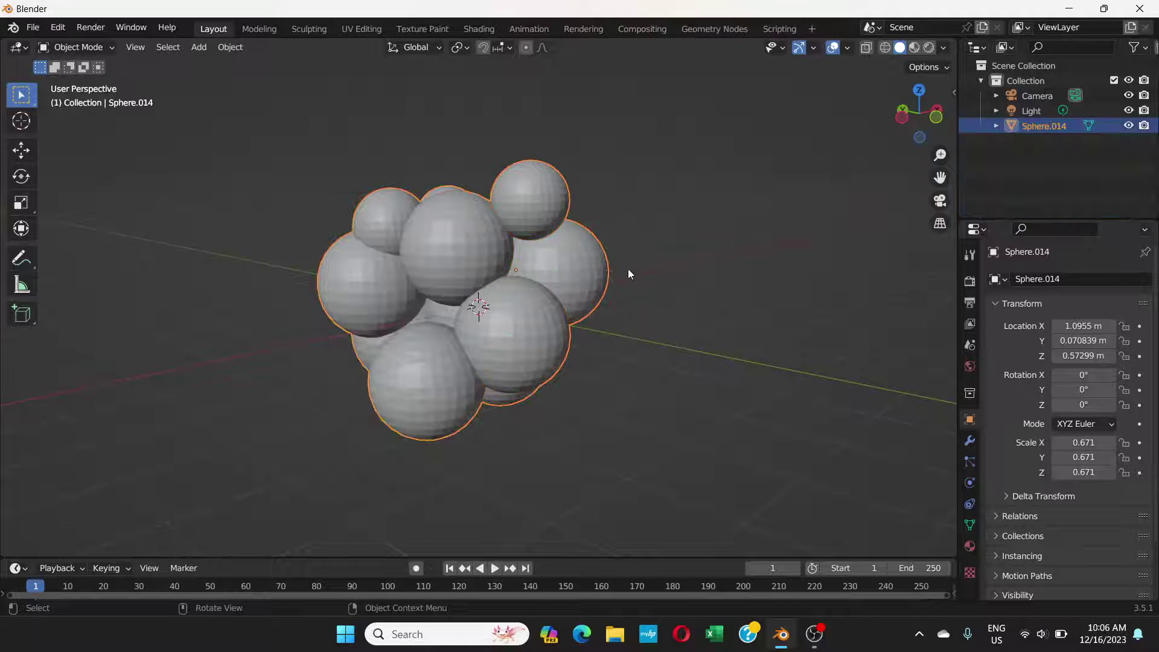
middle_click_drag(628, 270, 367, 270)
middle_click_drag(458, 266, 527, 275)
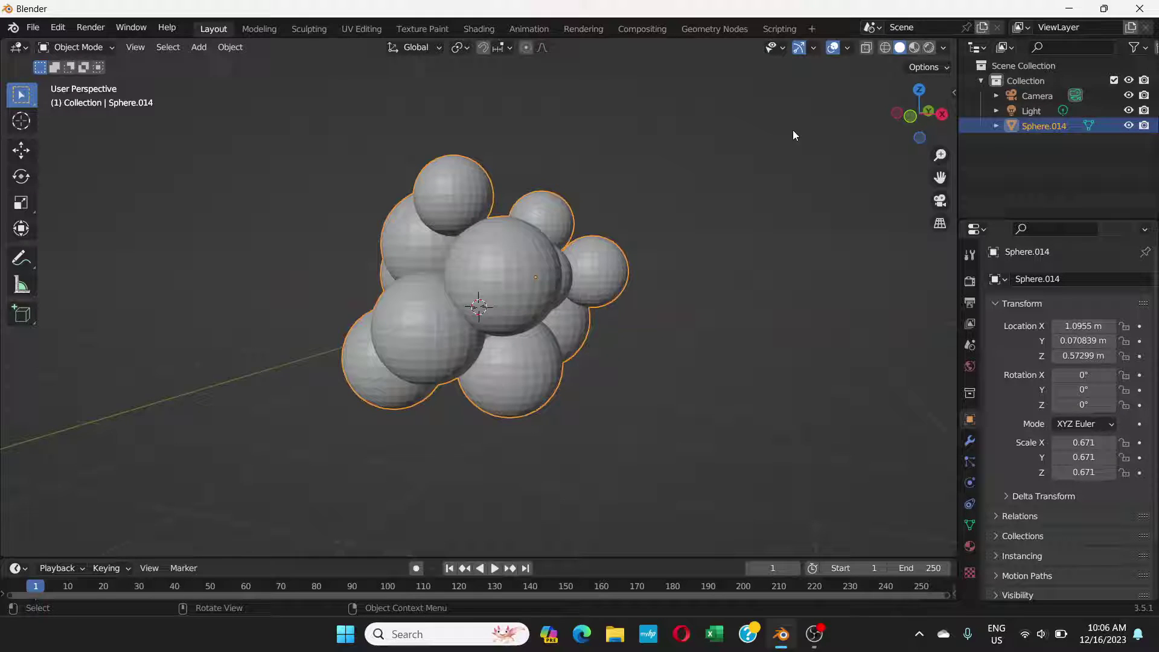
Step: Rename the joined object to 'garbage' in the Outliner
double_click(1046, 125)
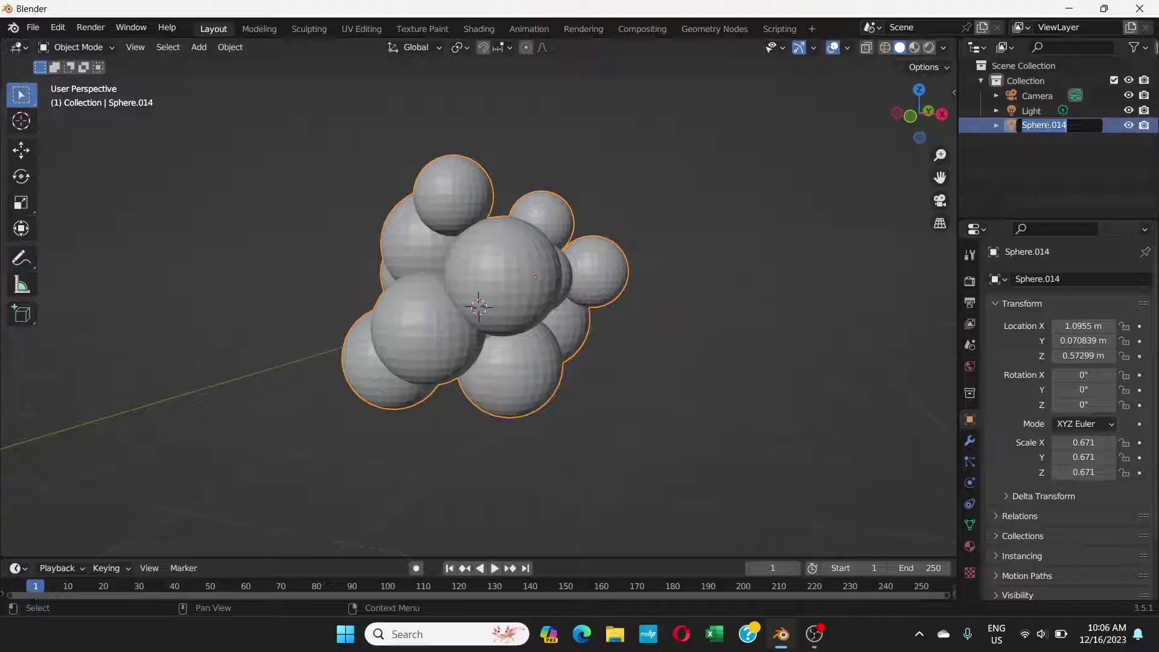
type("garb")
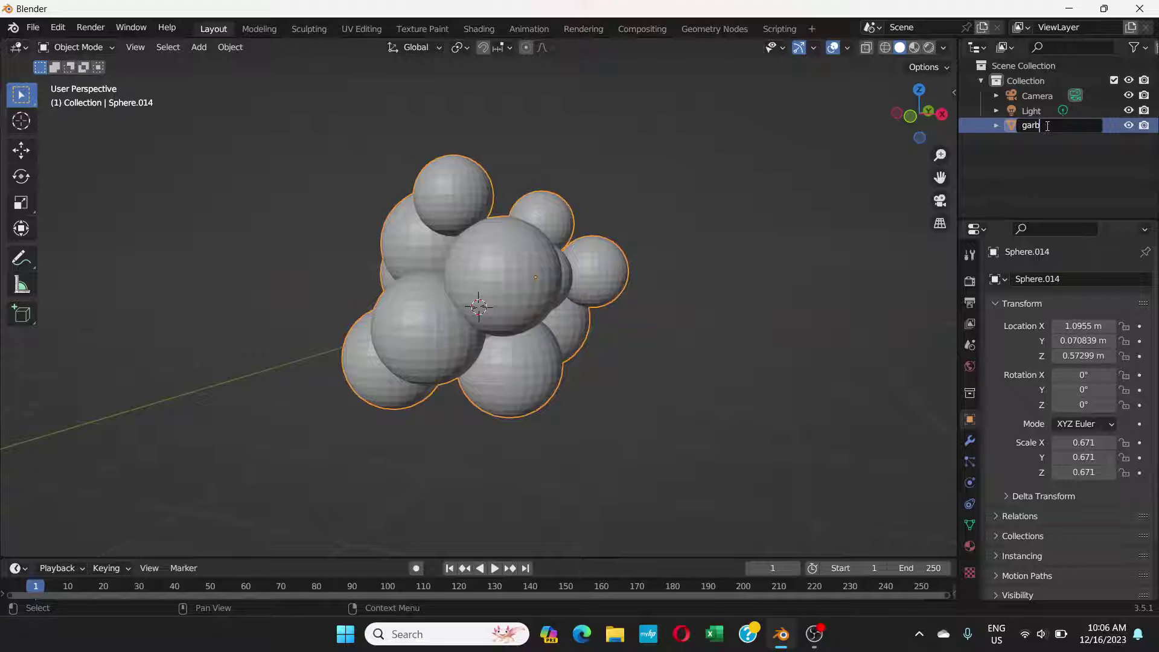
type("age")
key("Return")
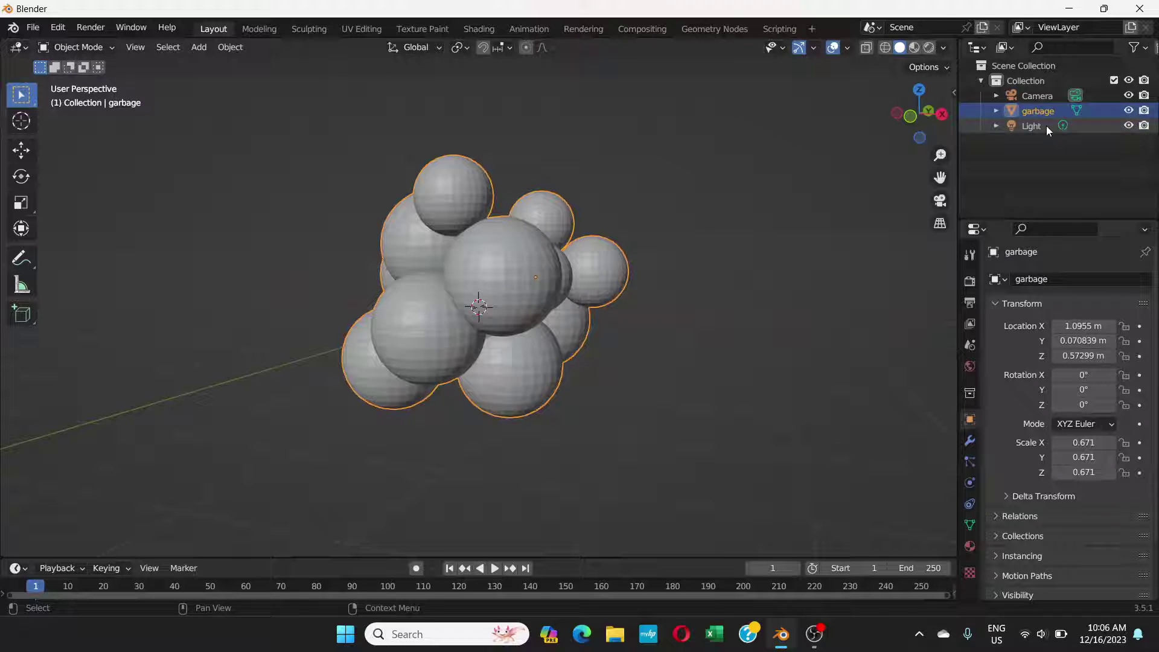
Step: Add a new UV sphere and scale it to 3.362 around the garbage cluster
left_click(200, 48)
mouse_move(249, 68)
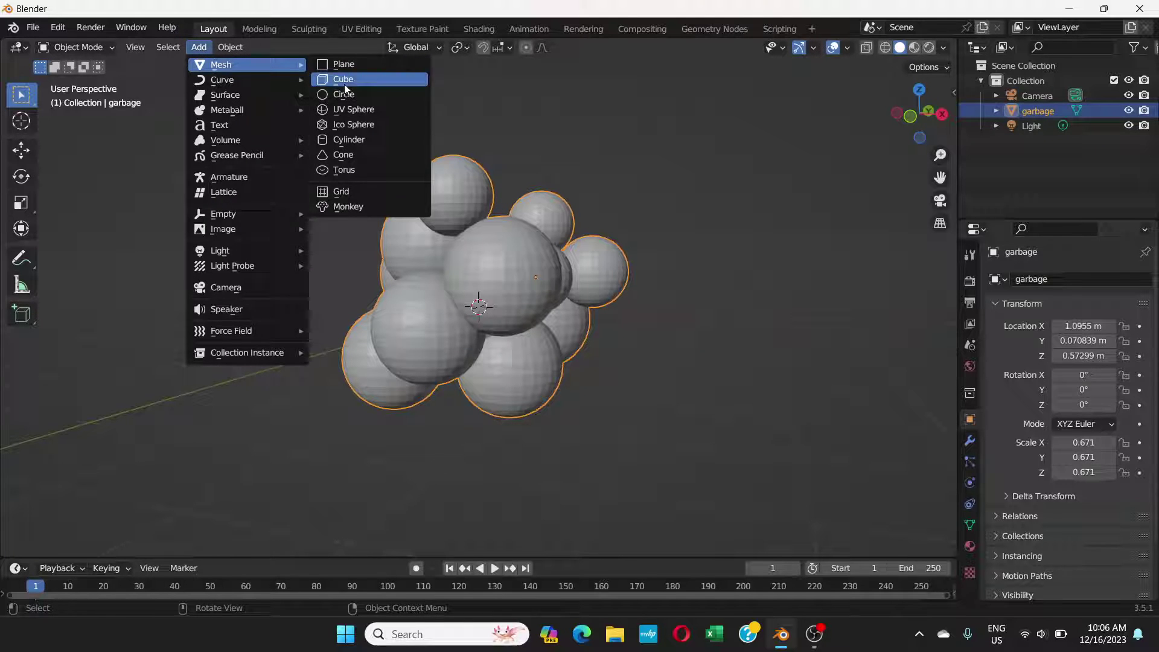
left_click(349, 110)
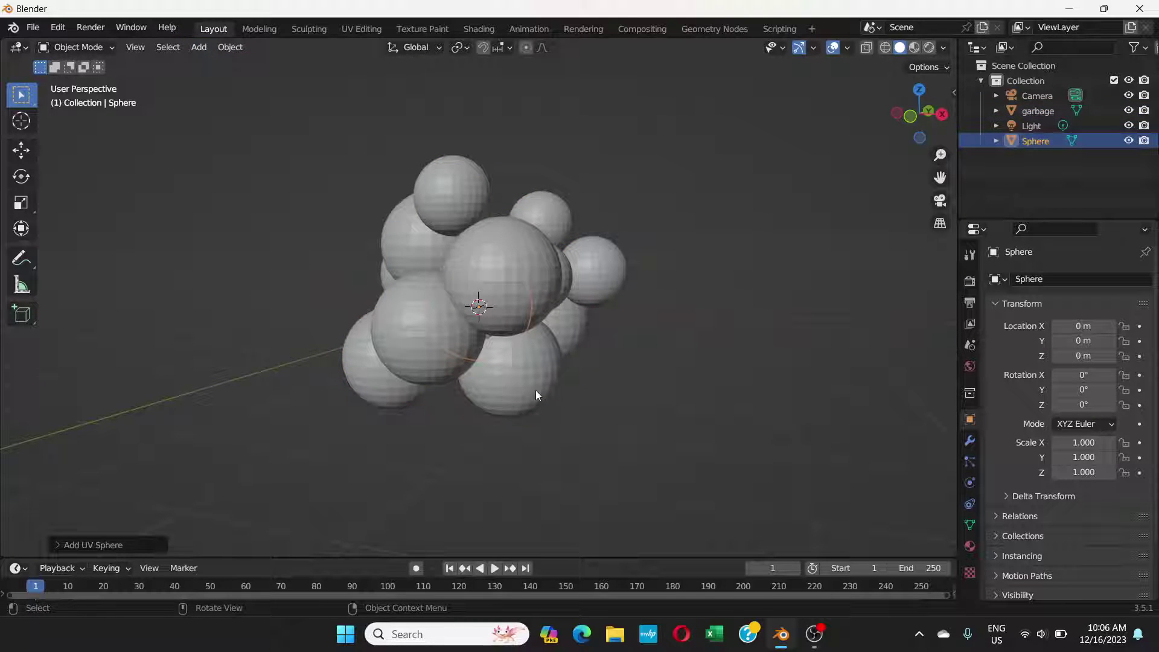
key("s")
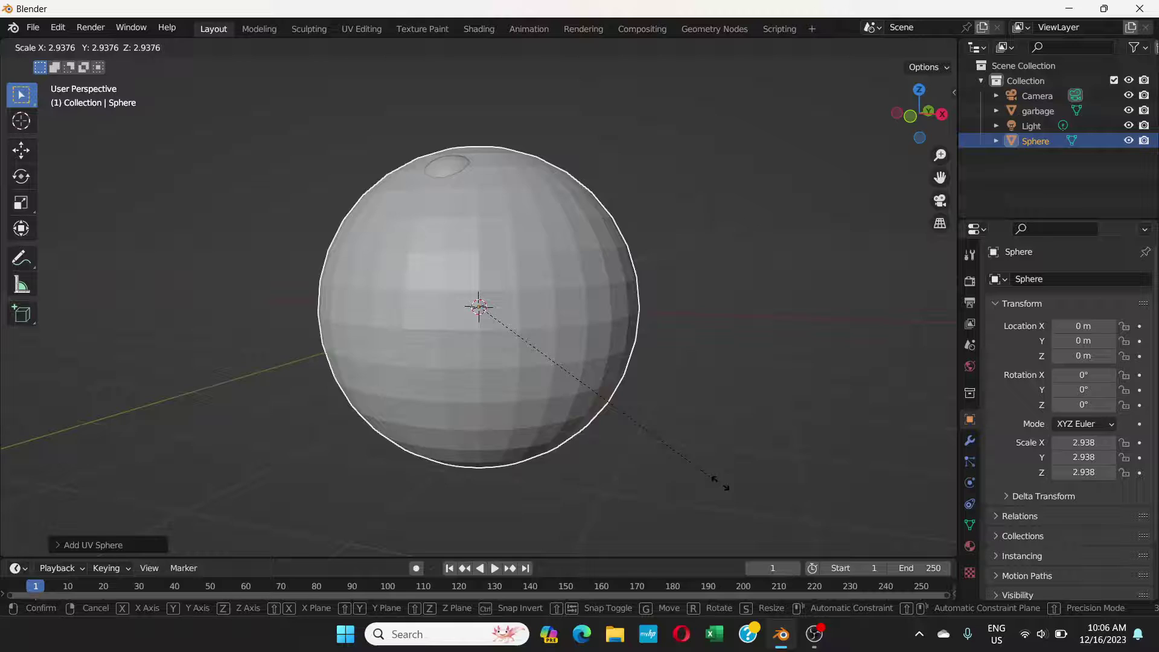
left_click(753, 499)
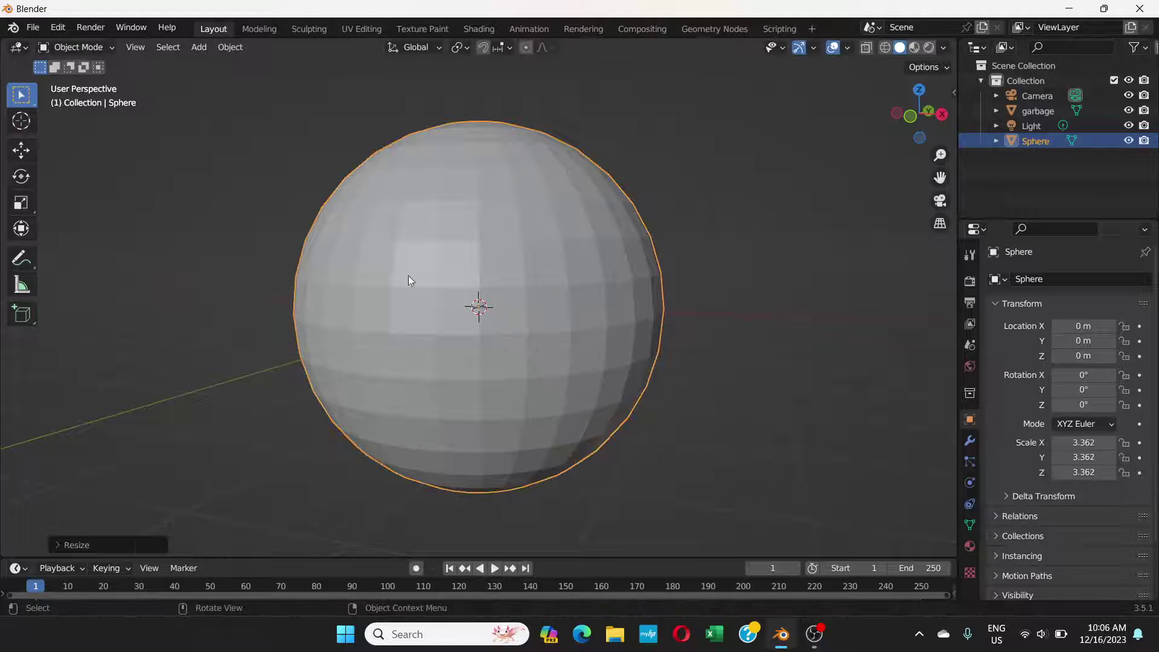
middle_click_drag(406, 277, 483, 386)
Step: Subdivide the large sphere's mesh in Edit Mode
left_click(98, 48)
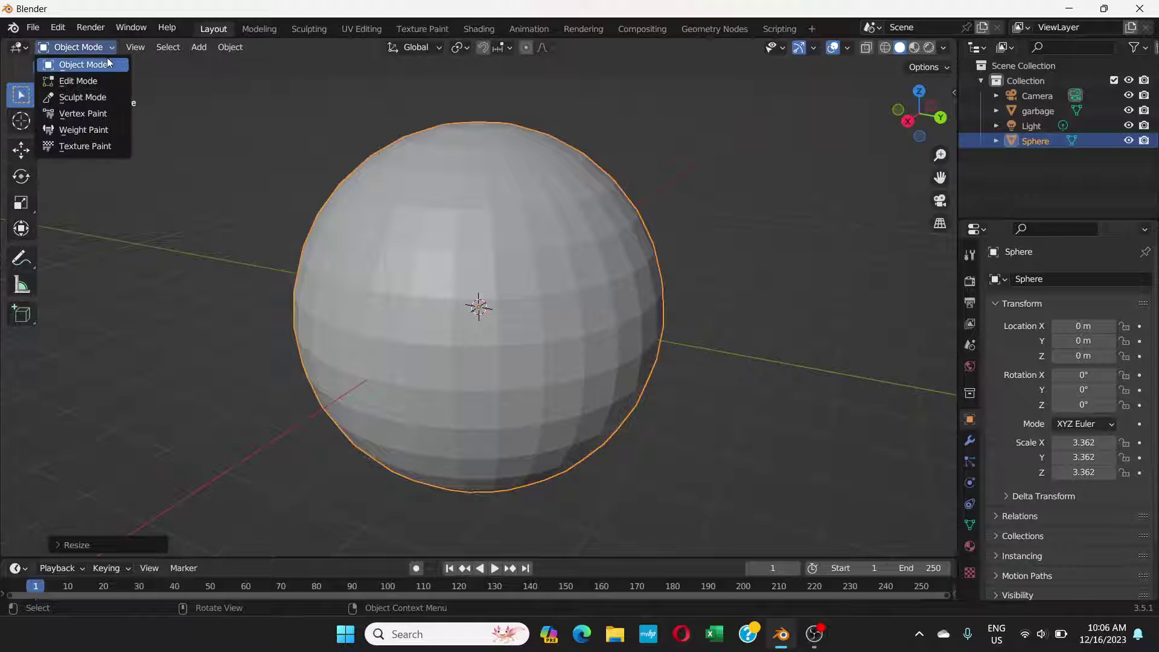
left_click(98, 86)
right_click(497, 198)
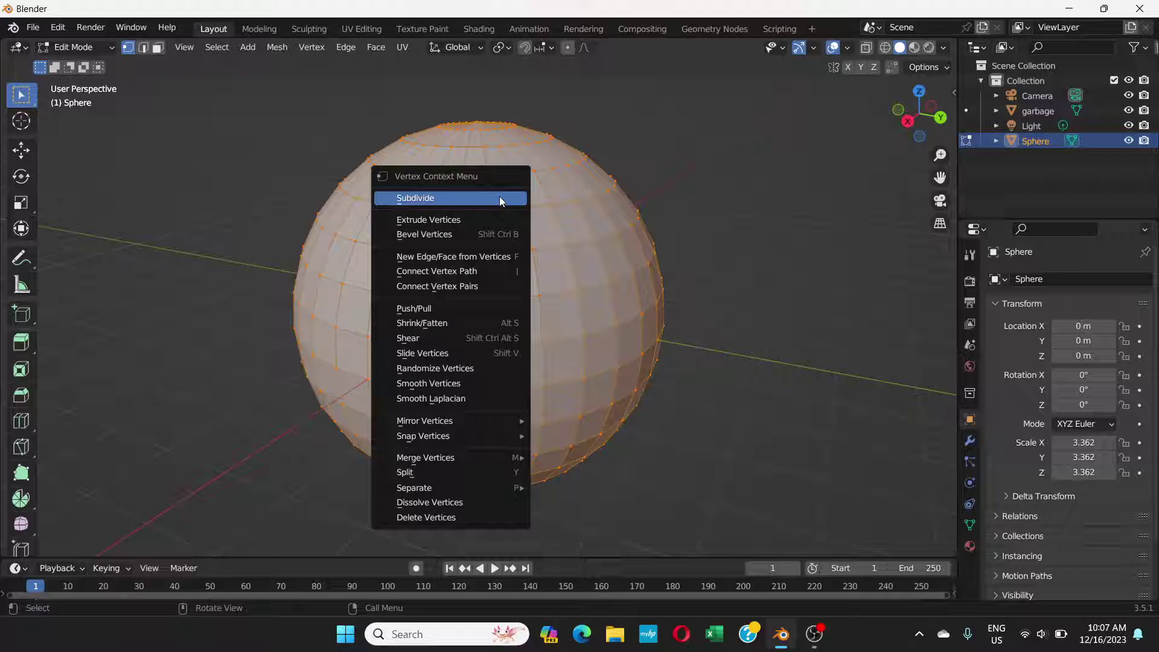
left_click(457, 198)
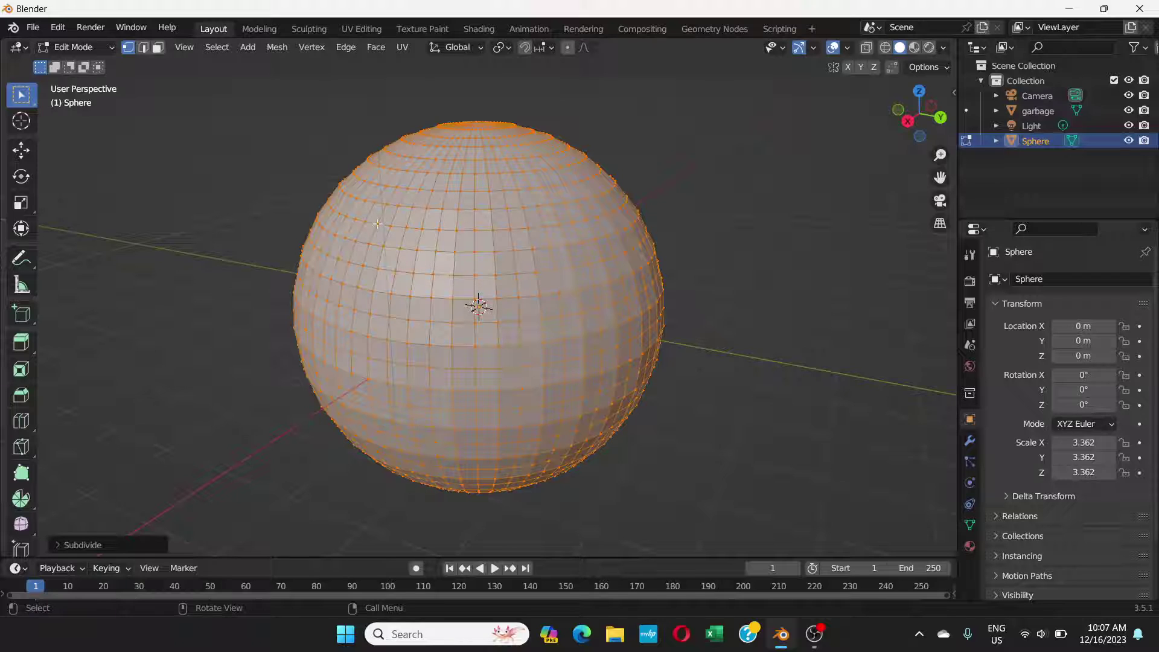
left_click(111, 50)
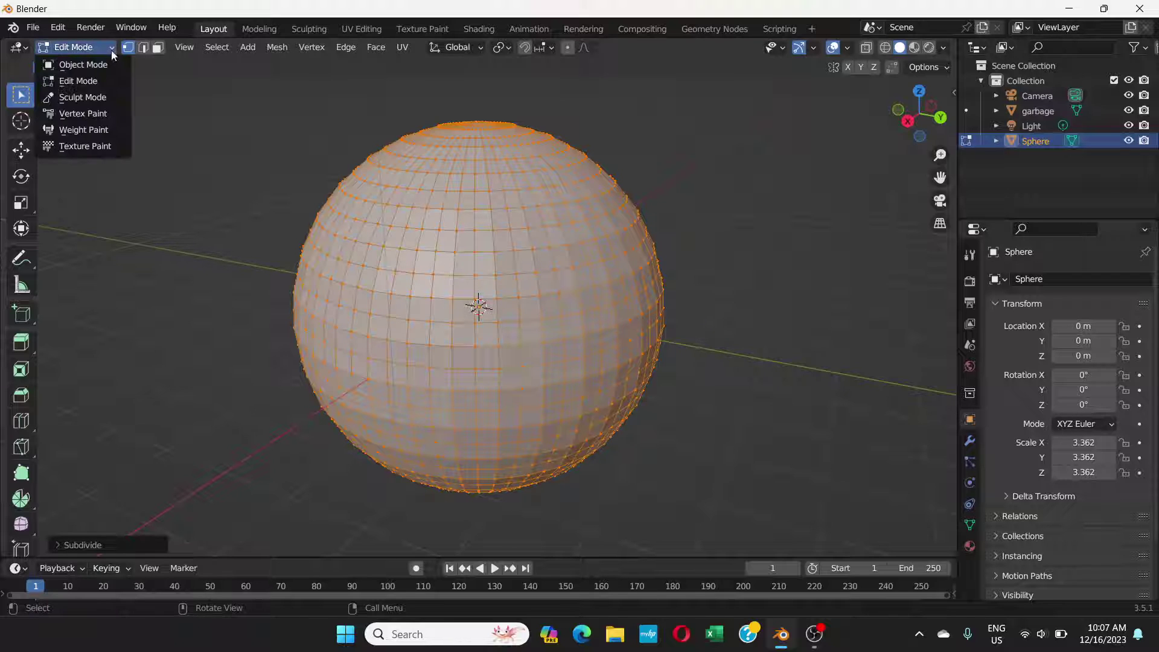
Step: Return to Object Mode and apply Shade Smooth to the large sphere
left_click(90, 65)
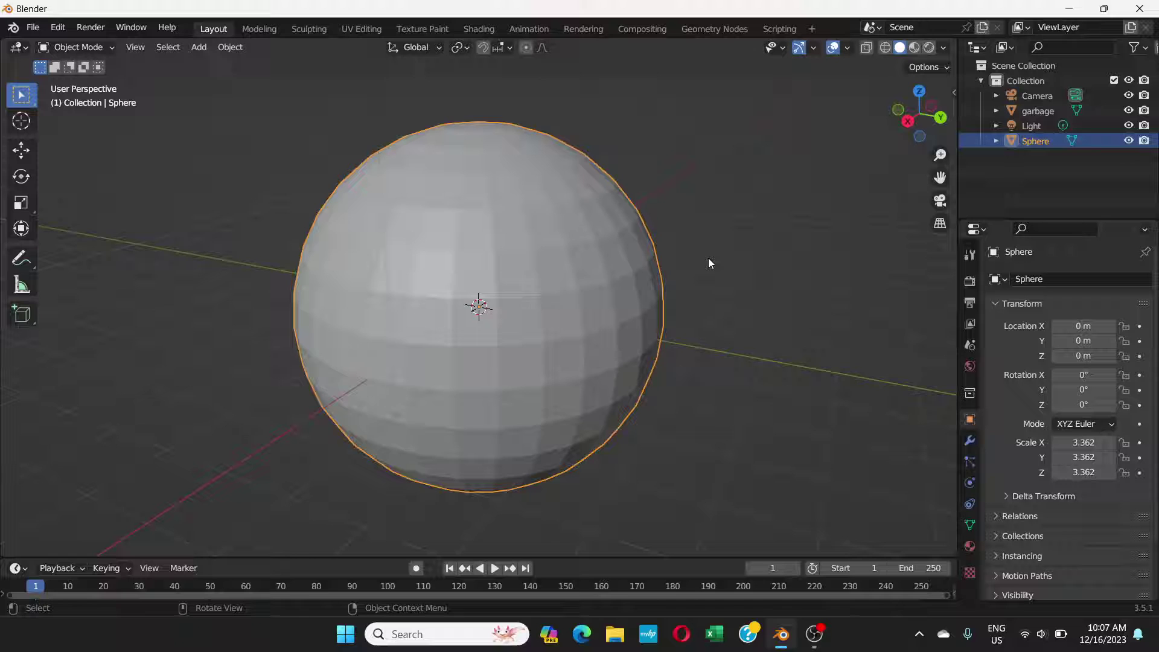
right_click(471, 208)
left_click(443, 205)
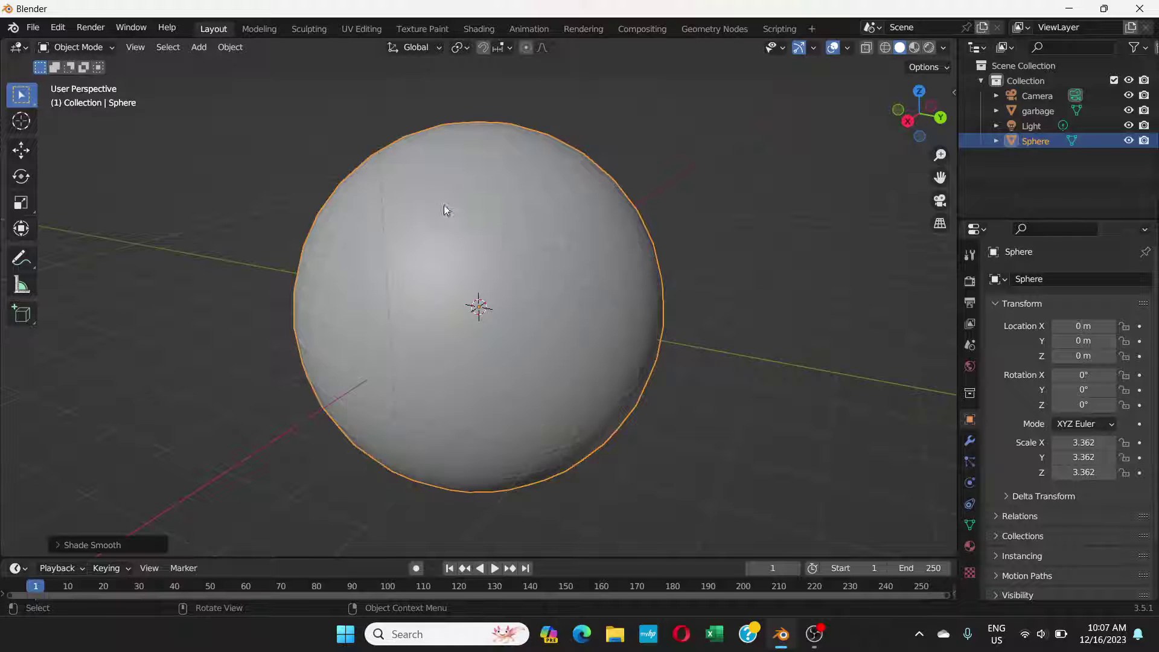
middle_click_drag(444, 205, 483, 288)
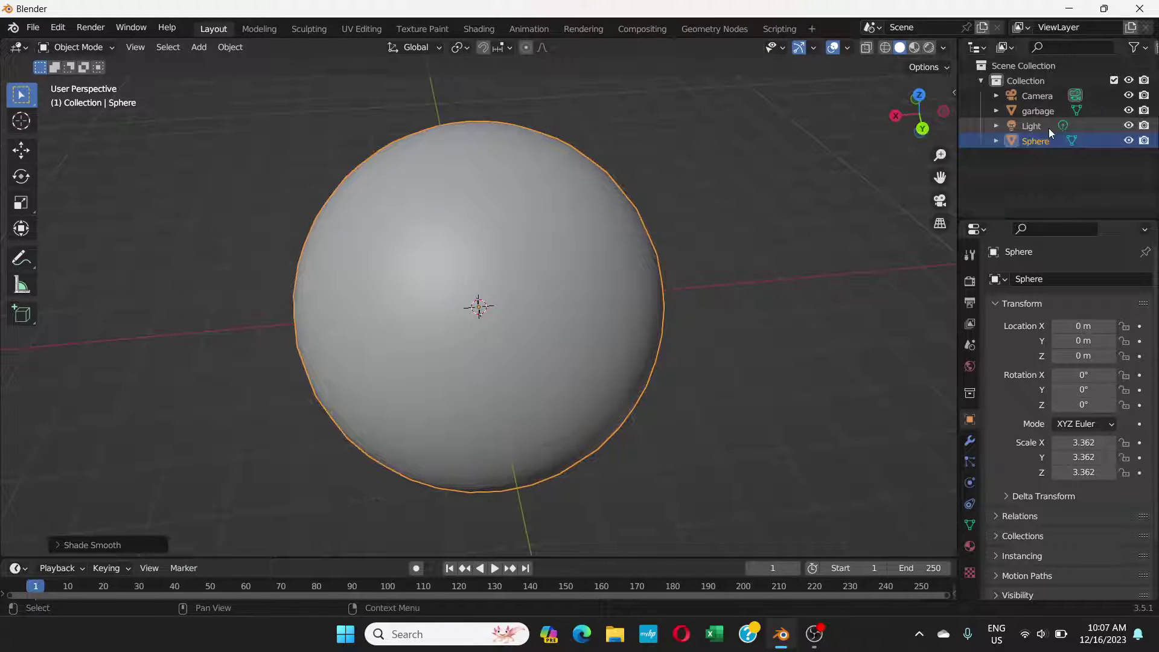
Step: Hide the large sphere, shade garbage smooth, then unhide and select the sphere
left_click(1131, 143)
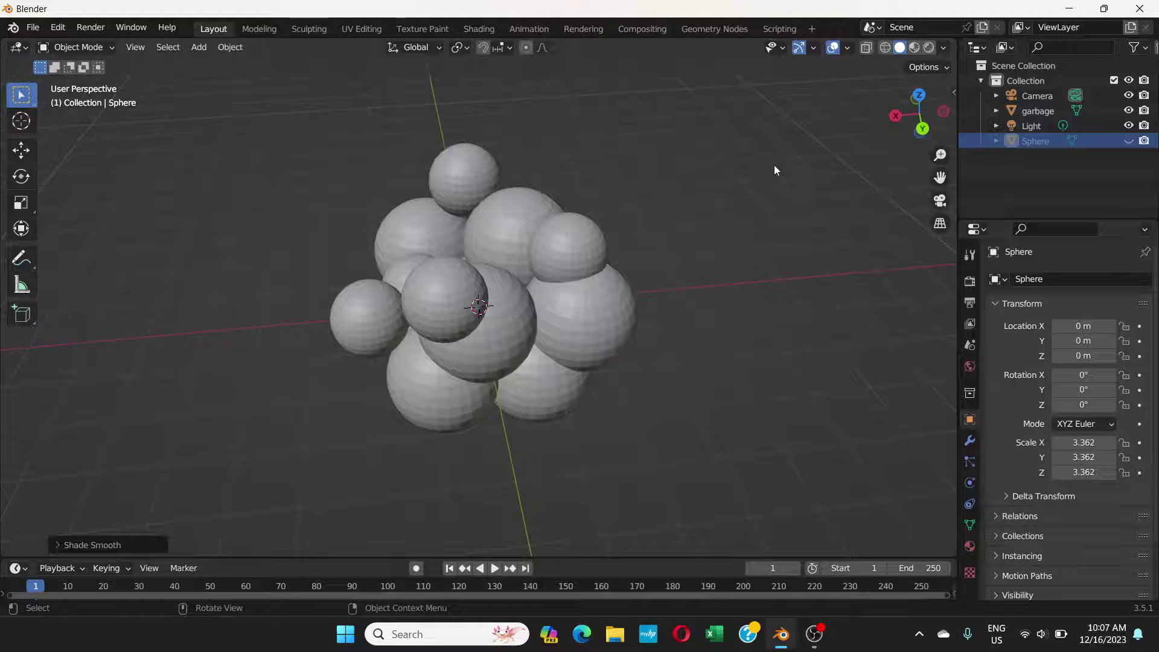
left_click(491, 234)
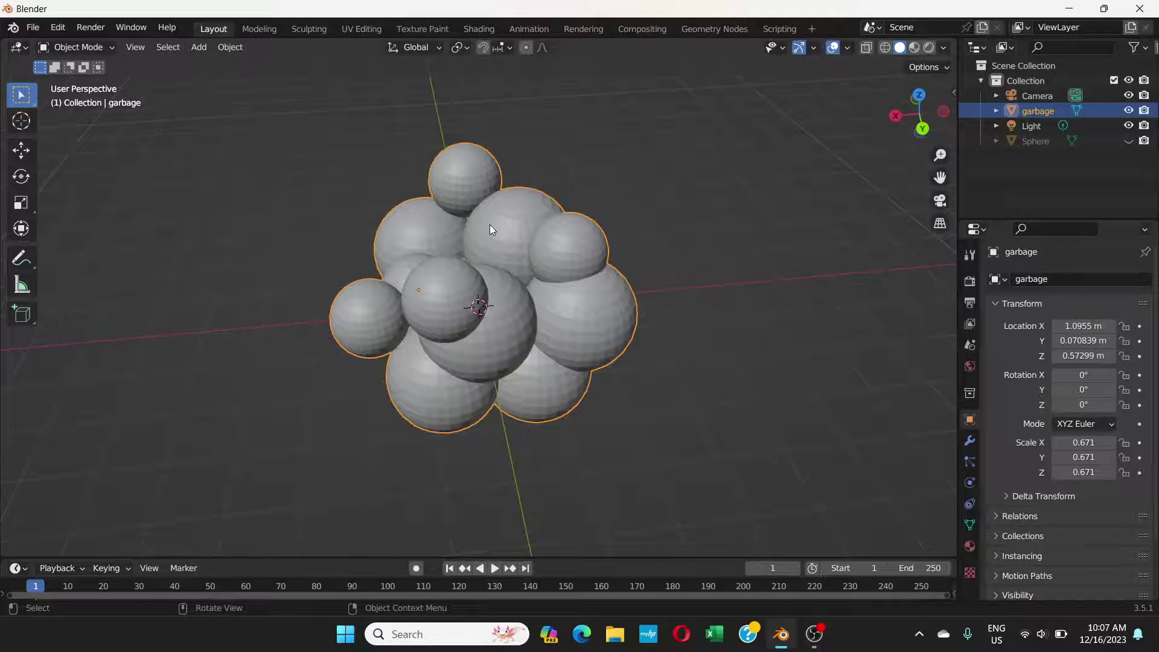
mouse_move(490, 225)
middle_mouse_down()
mouse_move(472, 201)
mouse_move(487, 211)
middle_mouse_up()
right_click(523, 222)
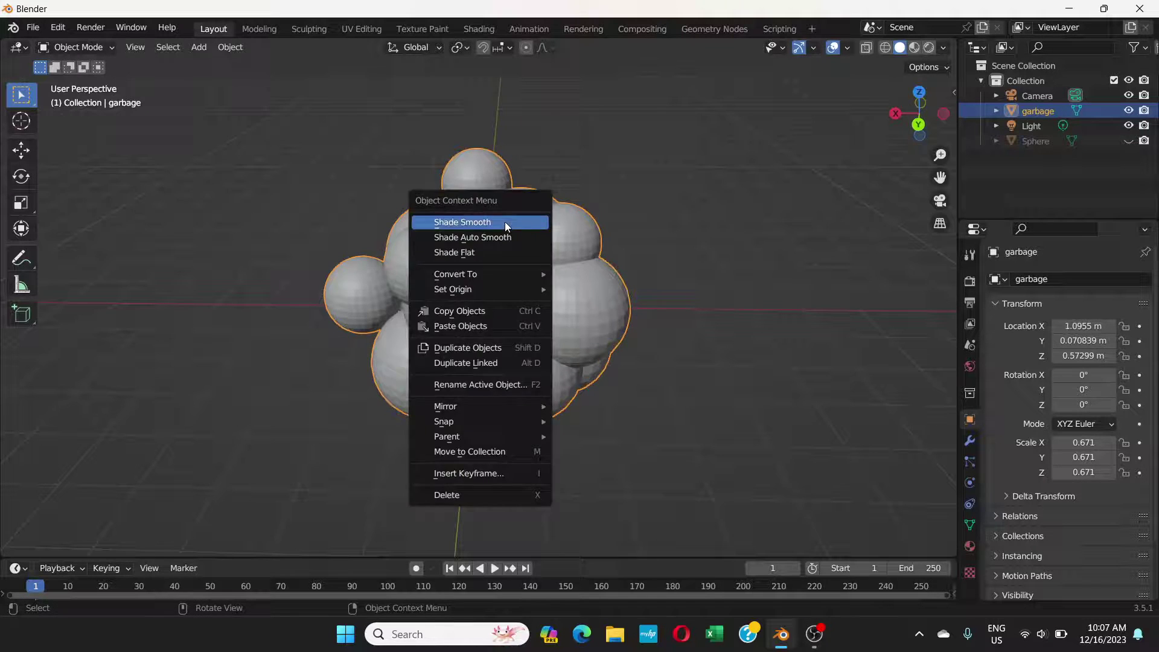
left_click(505, 222)
middle_click_drag(541, 262, 423, 253)
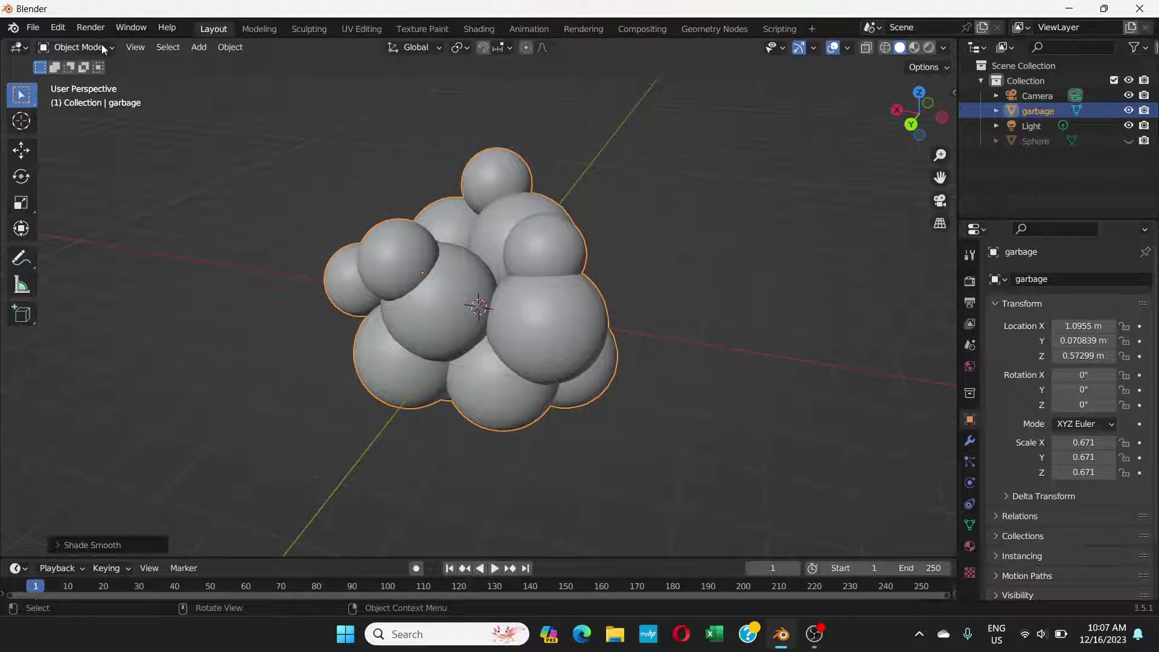
left_click(1124, 141)
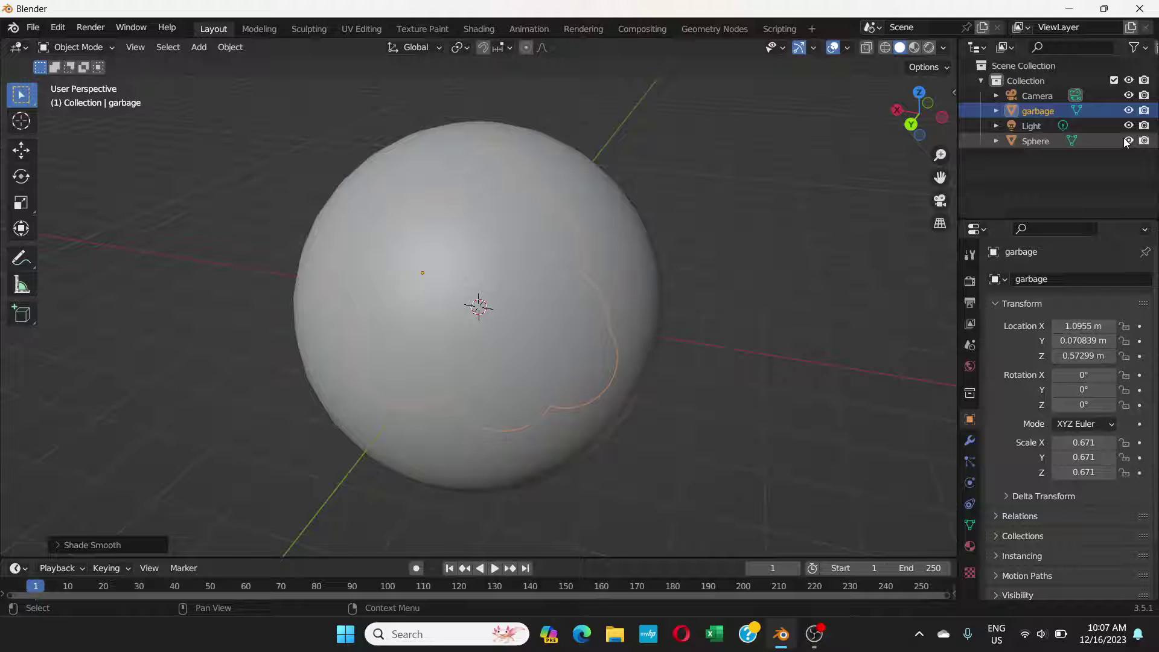
left_click(523, 205)
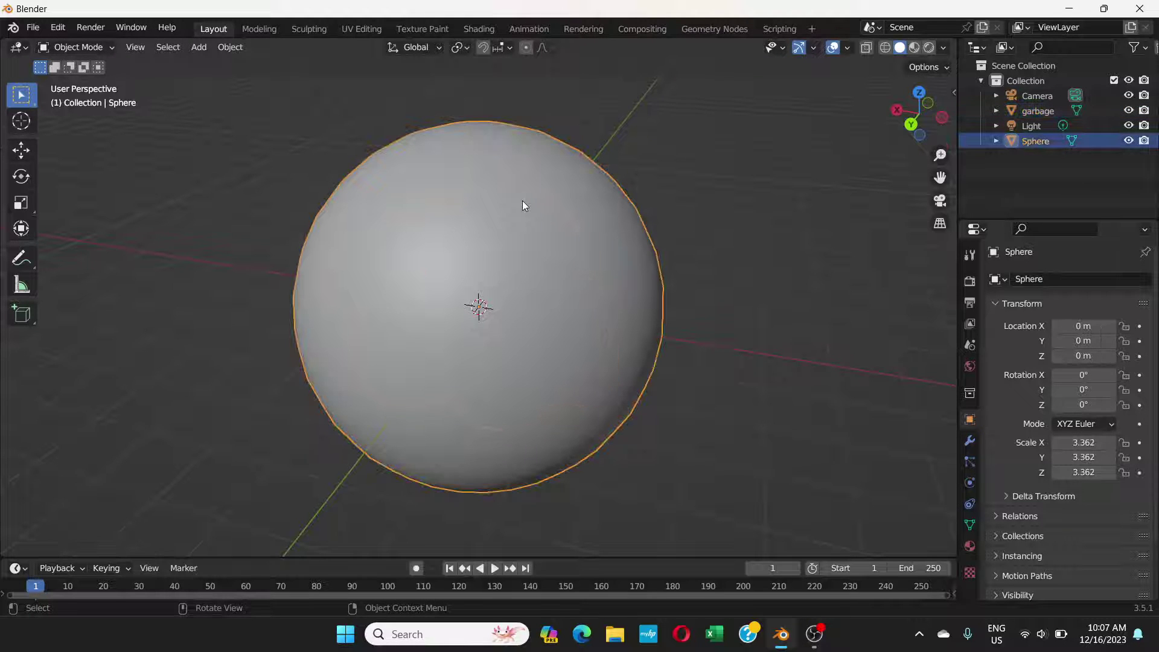
Step: Add a Shrinkwrap modifier to the large sphere with target garbage
left_click(973, 441)
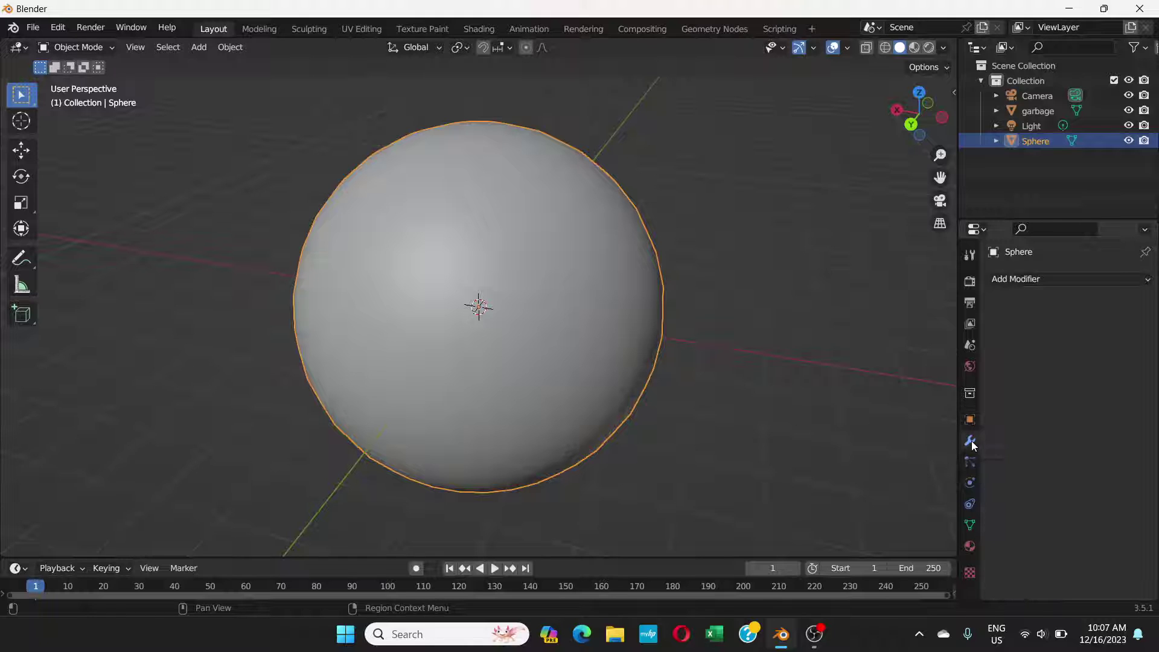
left_click(1066, 279)
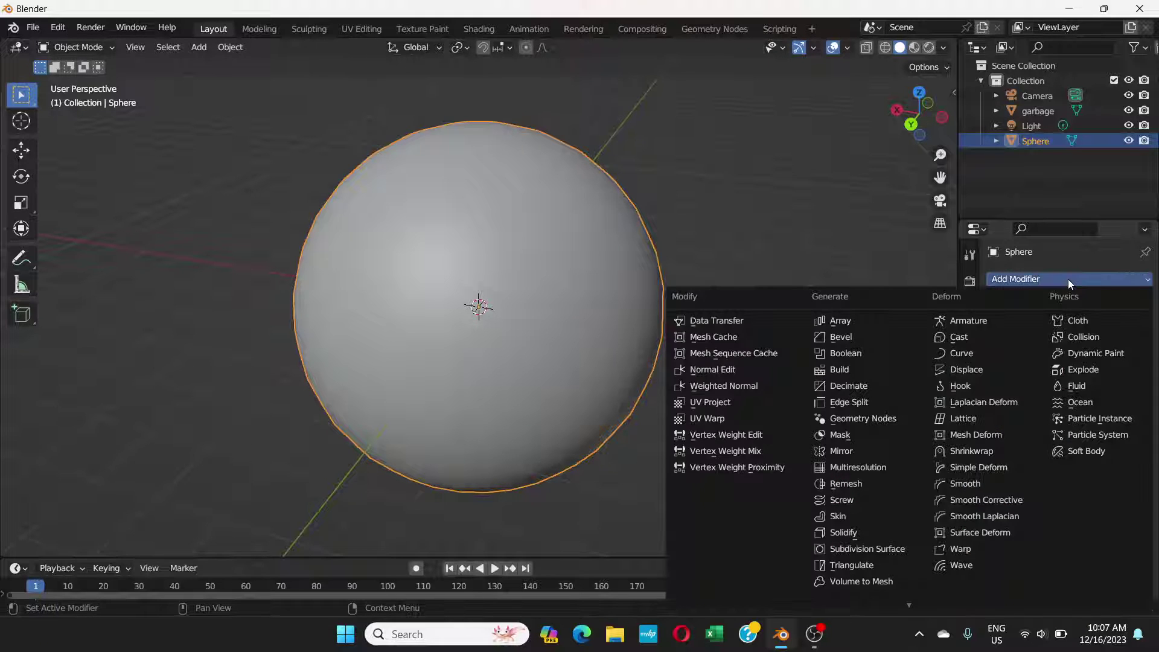
left_click(973, 452)
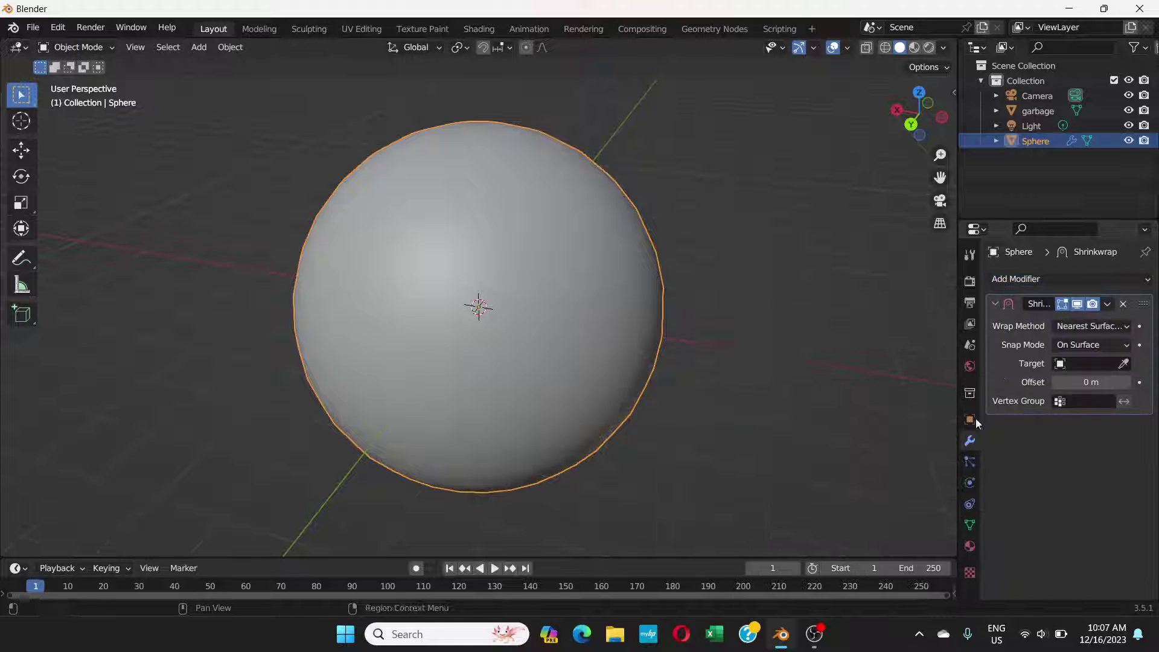
left_click(1061, 365)
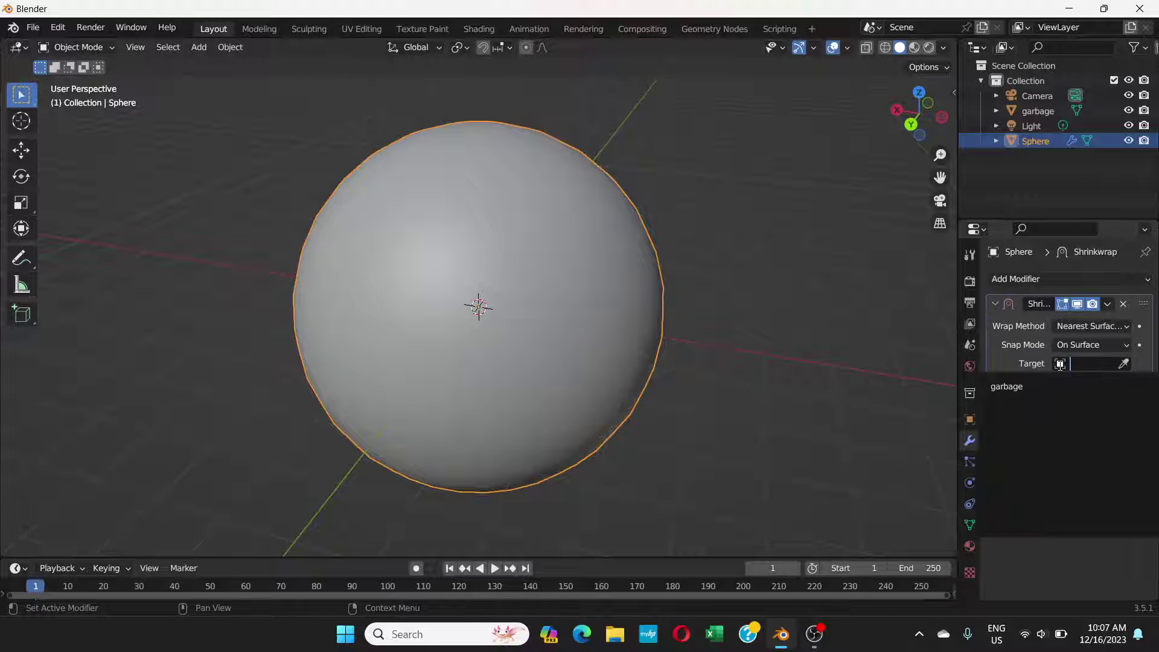
left_click(1011, 388)
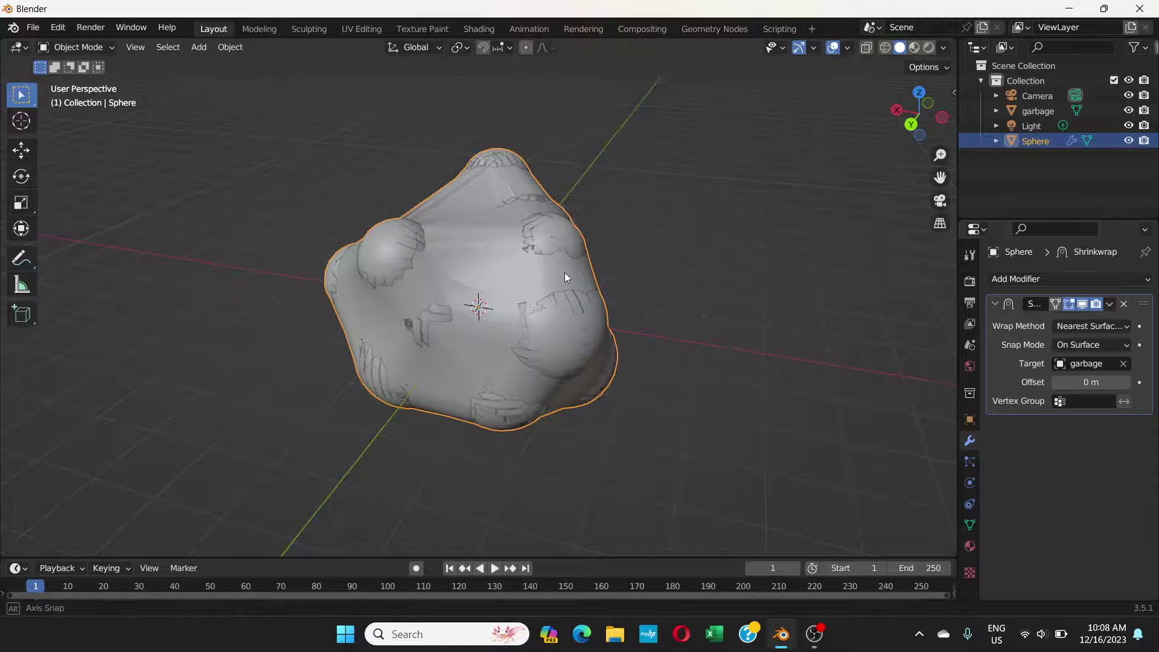
middle_click_drag(564, 273, 520, 149)
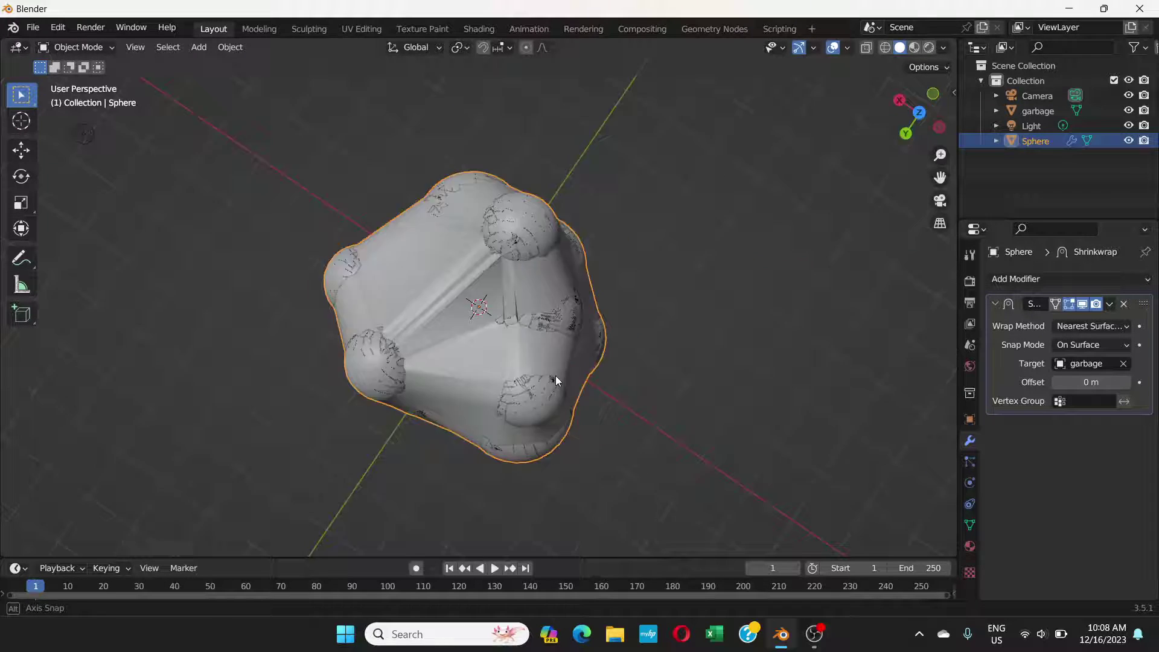
middle_click_drag(555, 375, 370, 236)
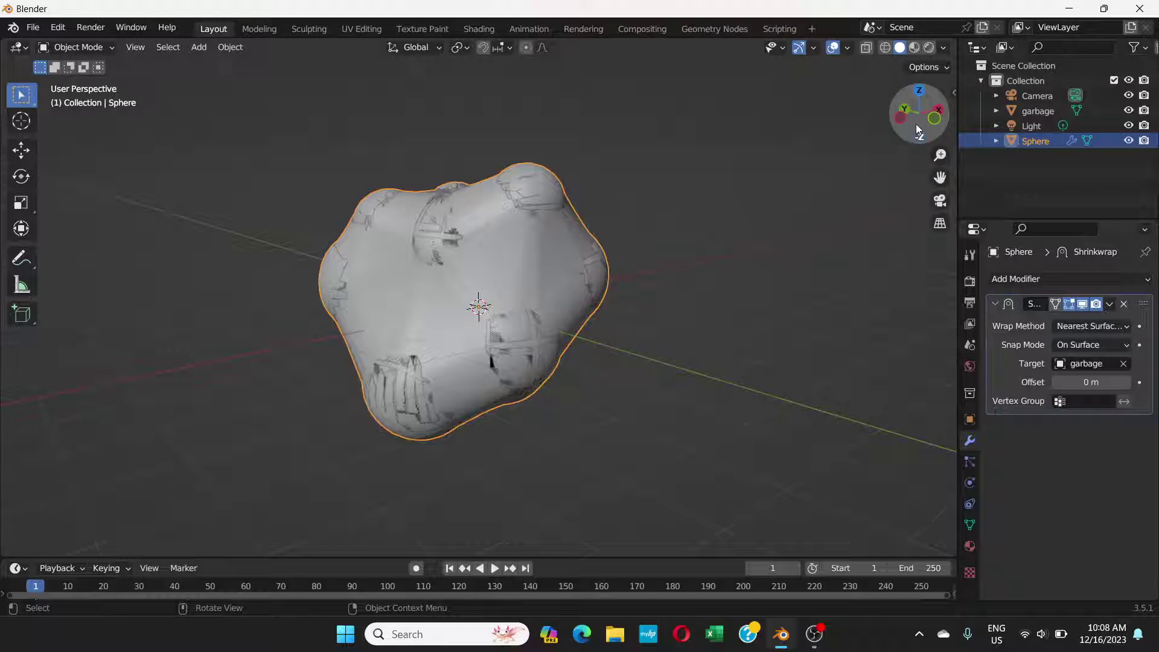
Step: Switch the viewport to Material Preview shading and orbit around the wrapped blob
left_click(916, 53)
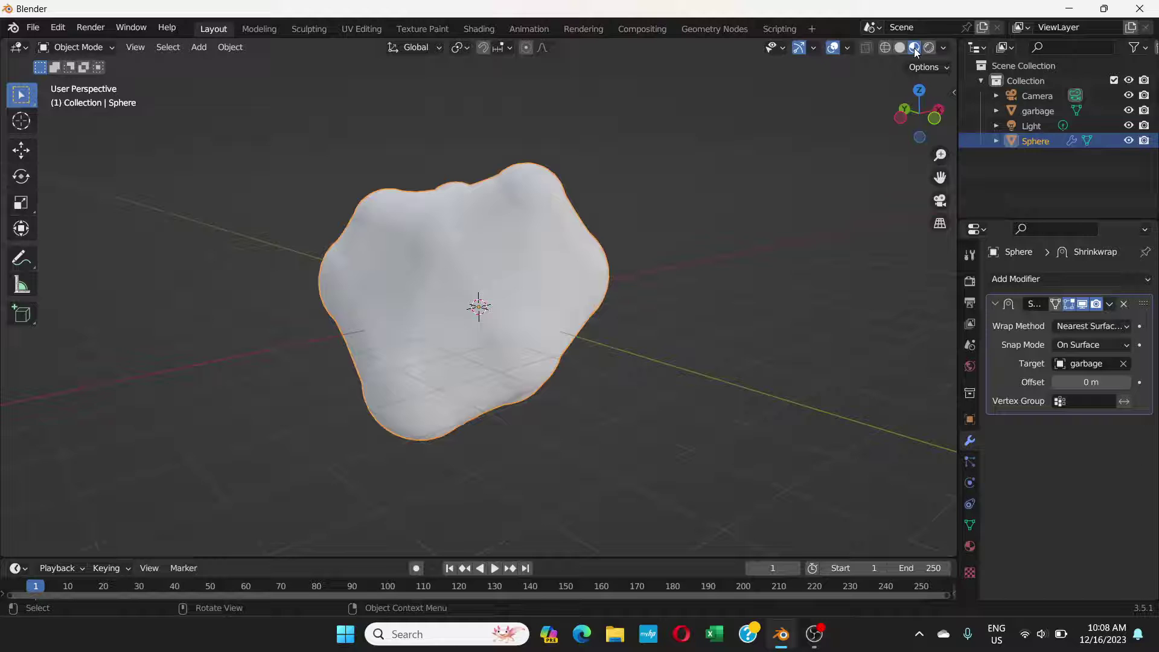
mouse_move(653, 282)
middle_mouse_down()
mouse_move(472, 297)
mouse_move(570, 281)
mouse_move(540, 246)
mouse_move(465, 342)
mouse_move(248, 316)
mouse_move(336, 267)
mouse_move(259, 279)
mouse_move(284, 308)
mouse_move(375, 289)
middle_mouse_up()
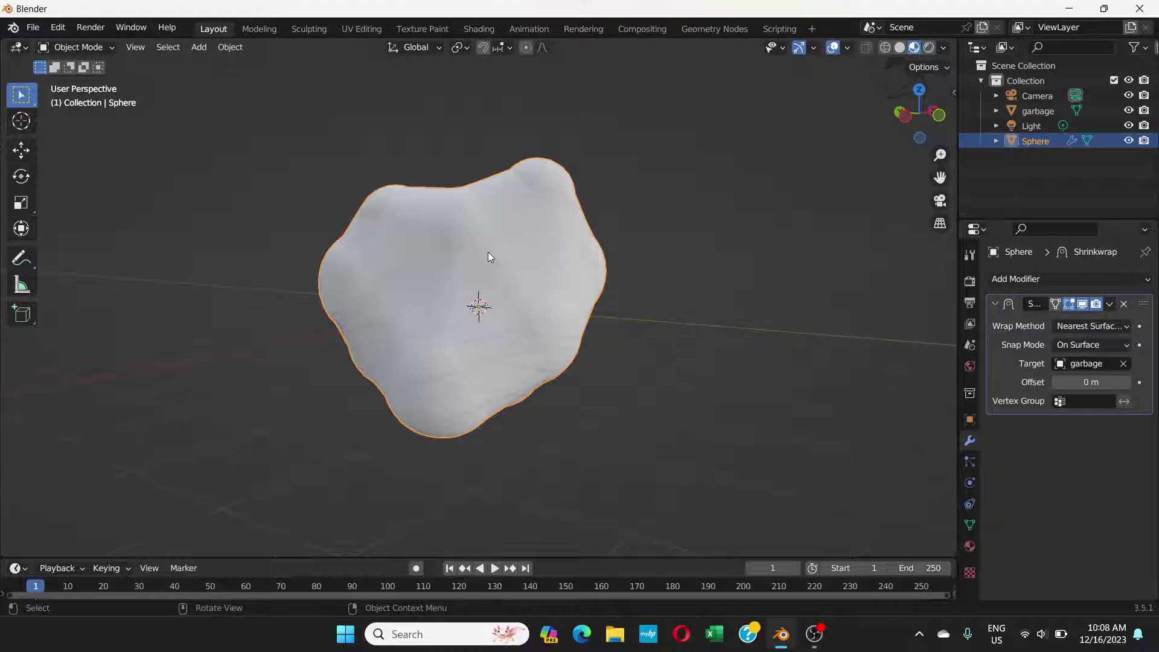
middle_click_drag(460, 222, 465, 254)
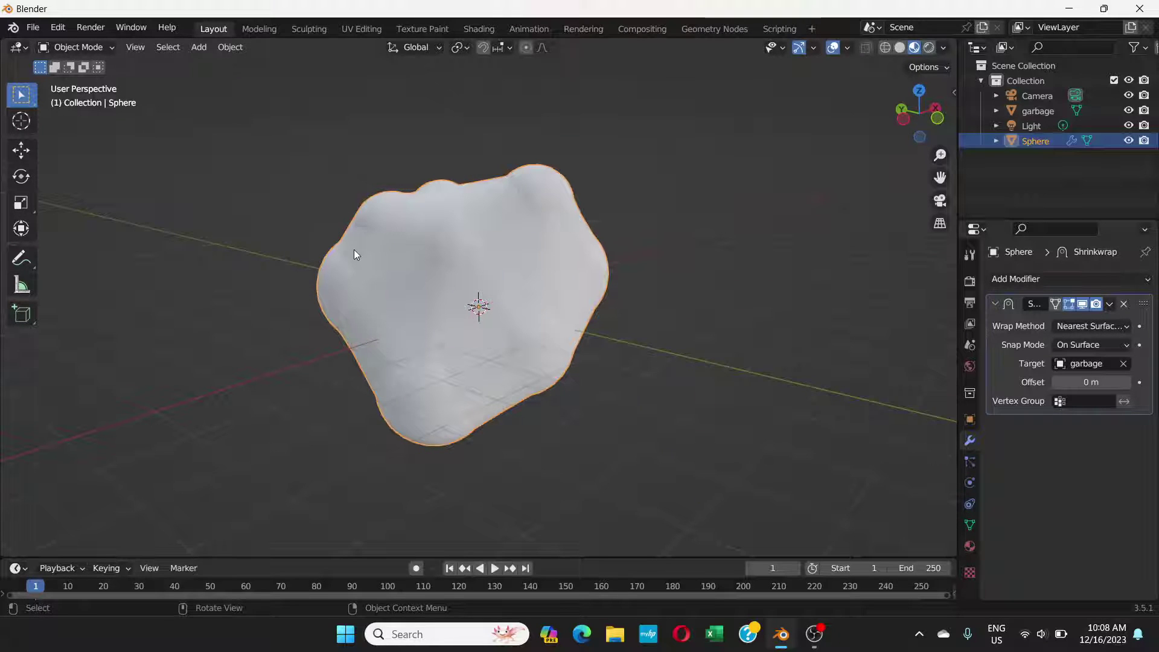
Step: Create a new material, Material.001, for the wrapped sphere
left_click(970, 546)
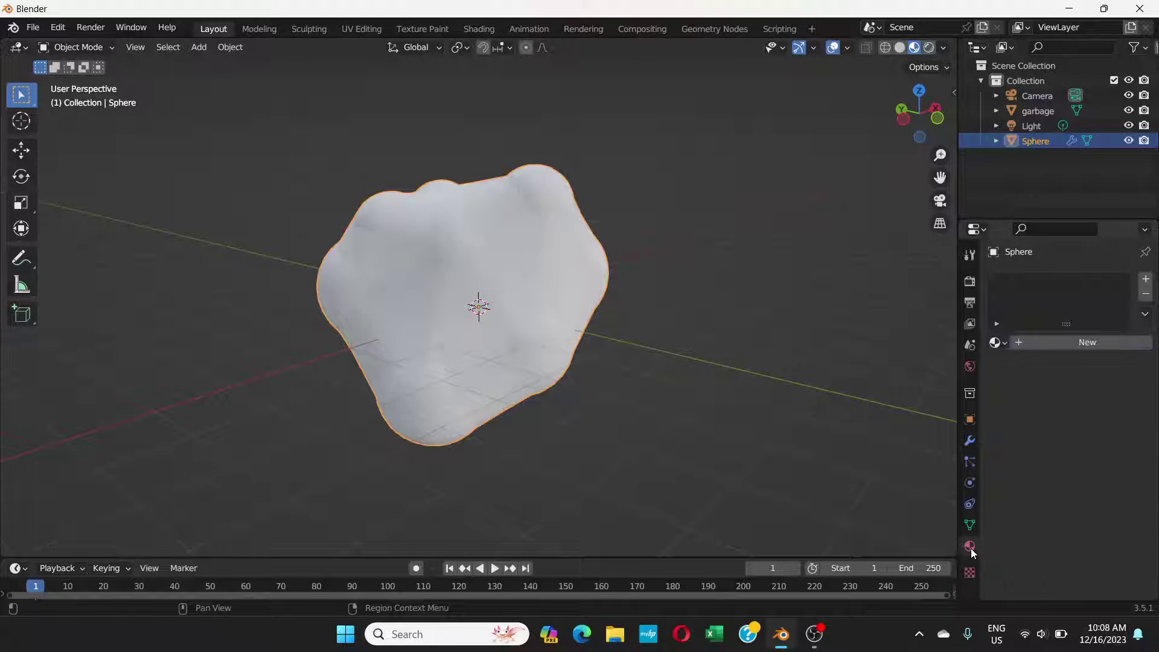
left_click(1053, 342)
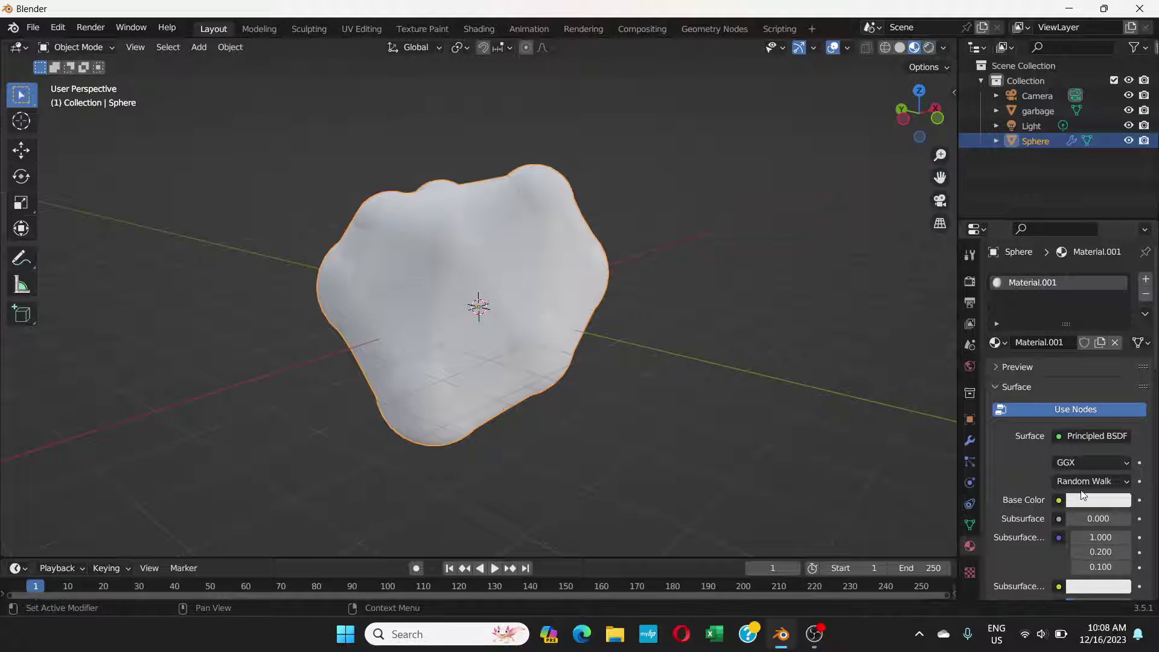
scroll(1085, 481, "down", 1)
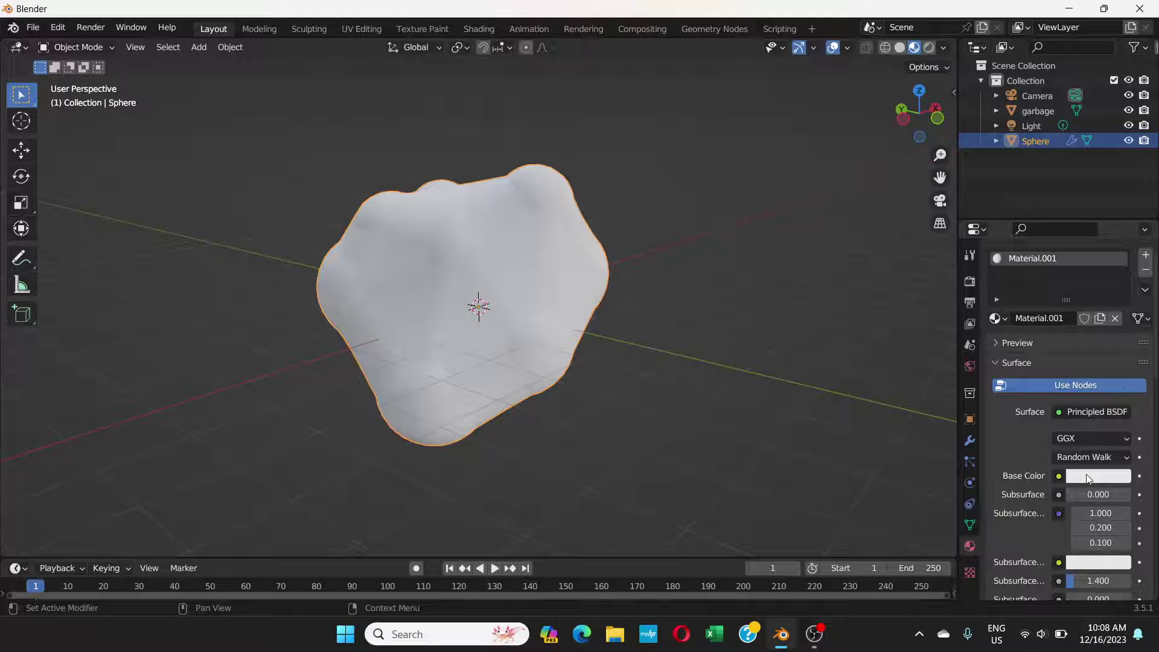
Step: Set the Principled BSDF base colour to a dark navy blue
left_click(1087, 479)
left_click(1090, 295)
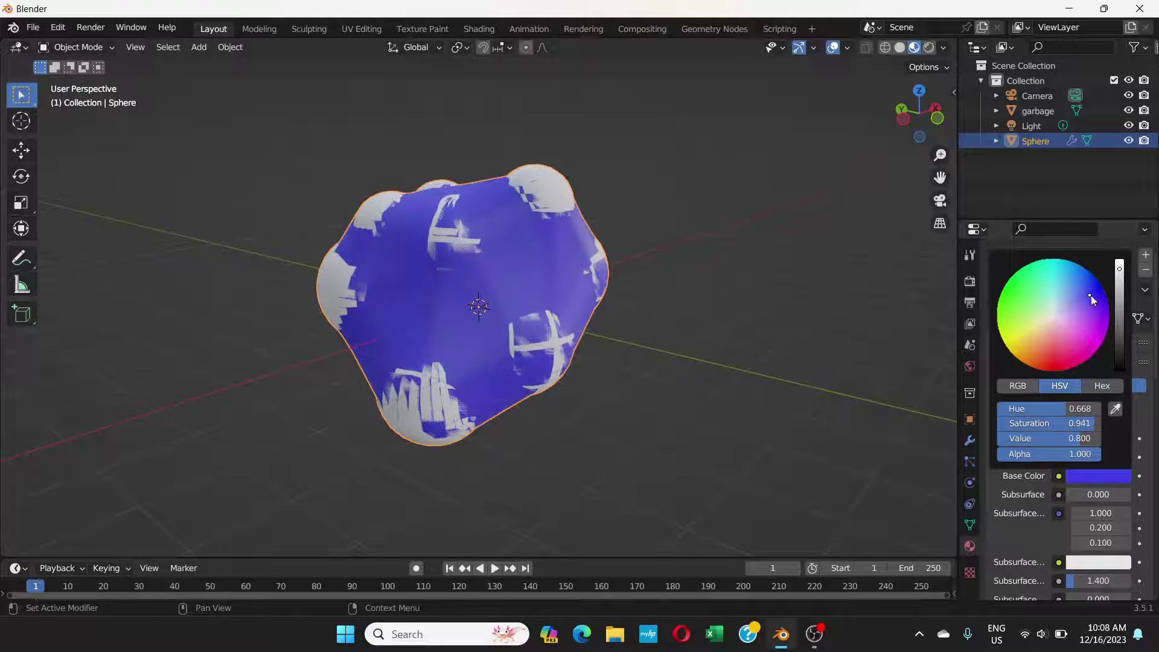
left_click(1060, 303)
left_click_drag(1119, 302, 1120, 339)
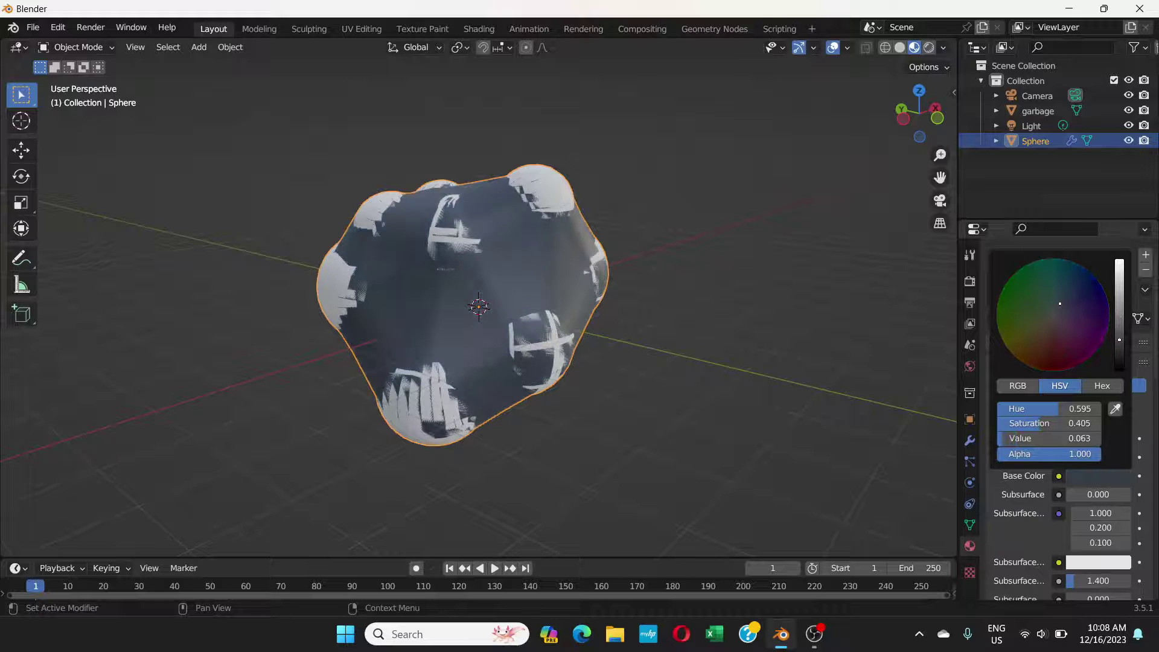
left_click(1079, 288)
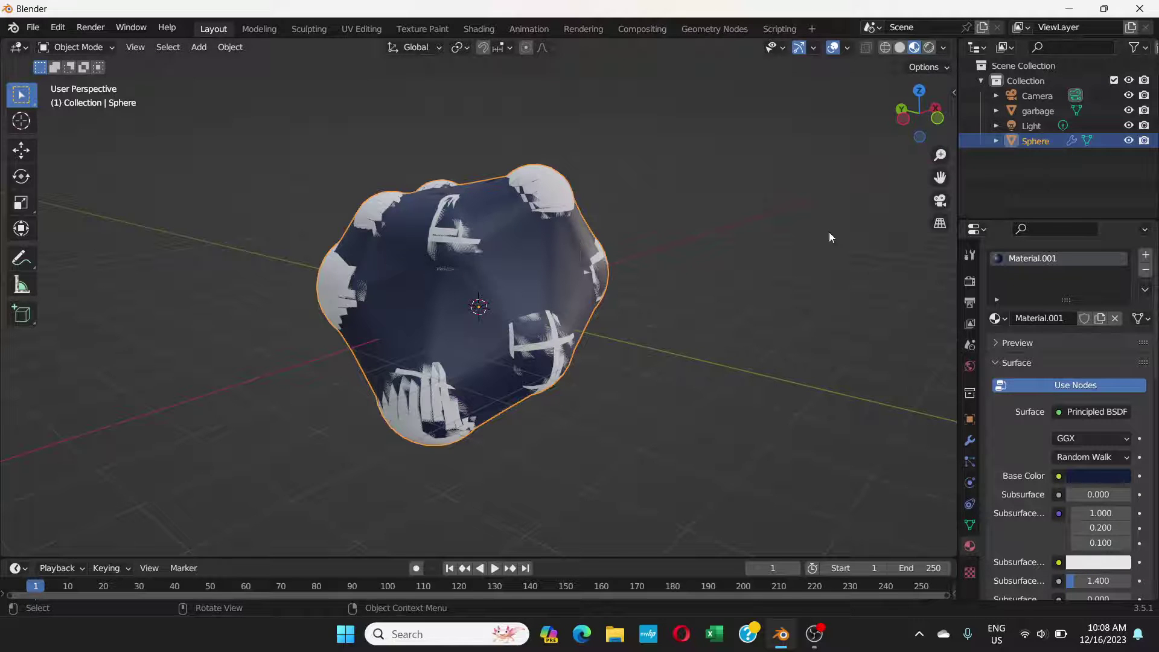
middle_click_drag(647, 367, 447, 391)
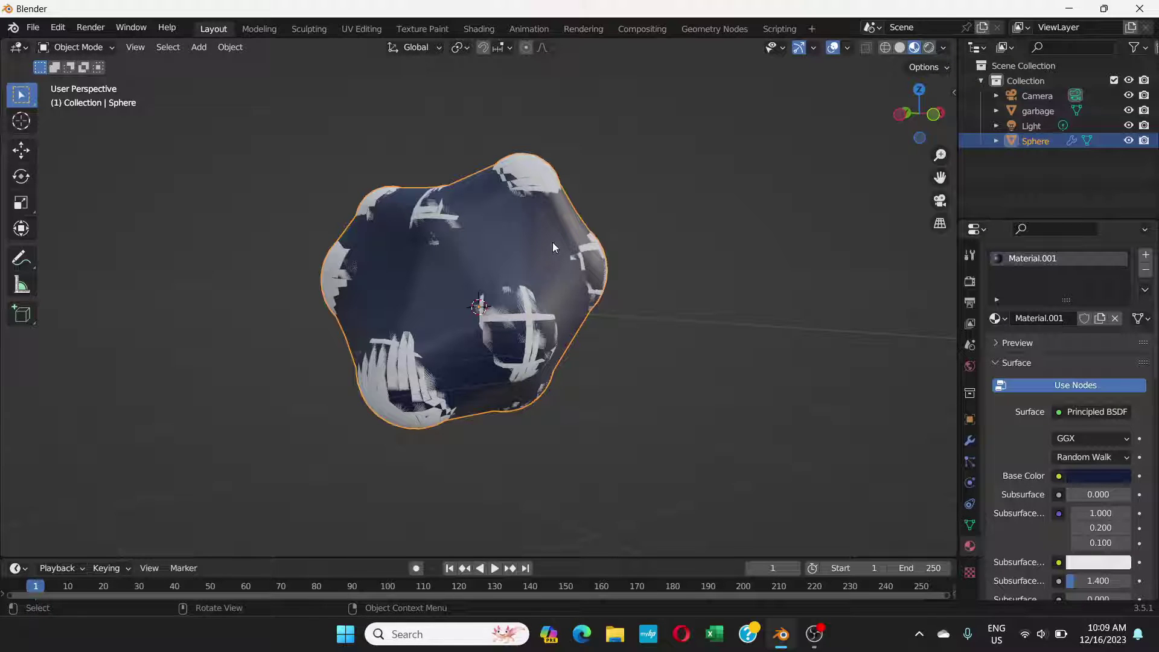
Step: Raise the Shrinkwrap modifier's offset to 0.06 m so the blob lifts off the garbage cluster
left_click(969, 441)
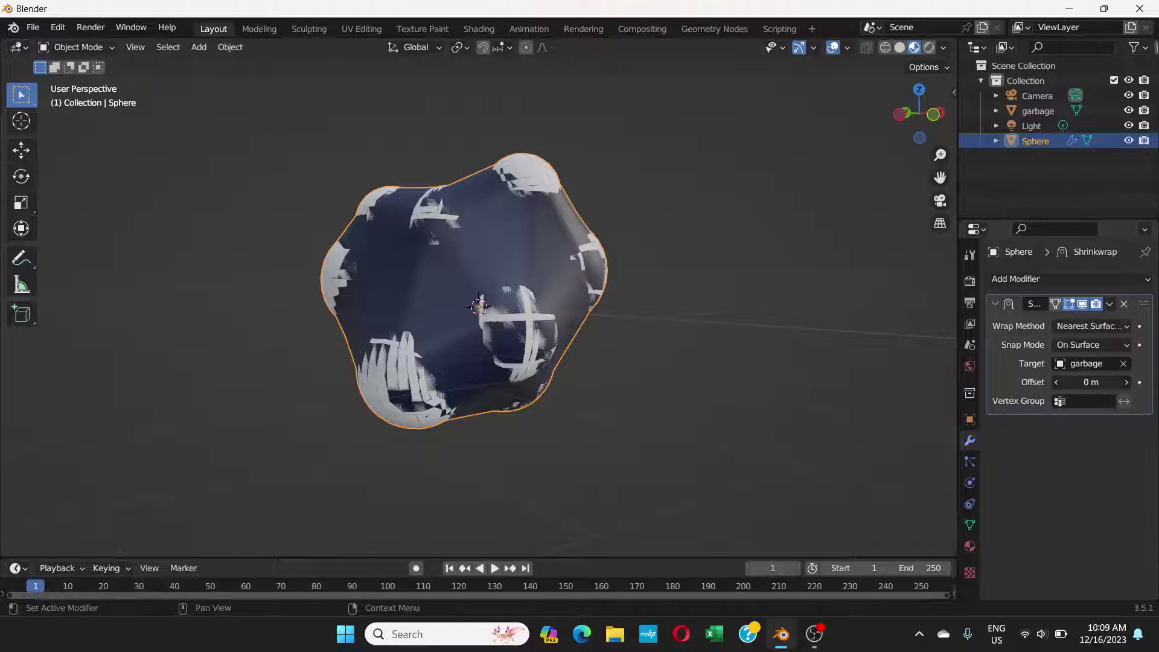
left_click_drag(1091, 383, 1116, 382)
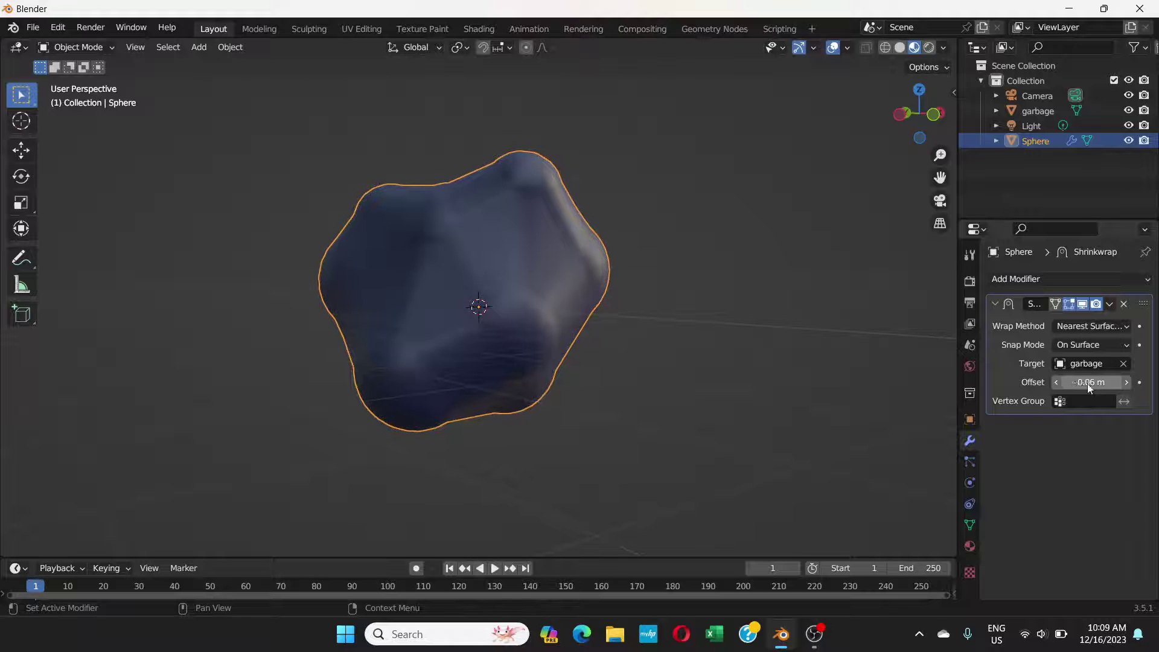
middle_click_drag(790, 383, 731, 338)
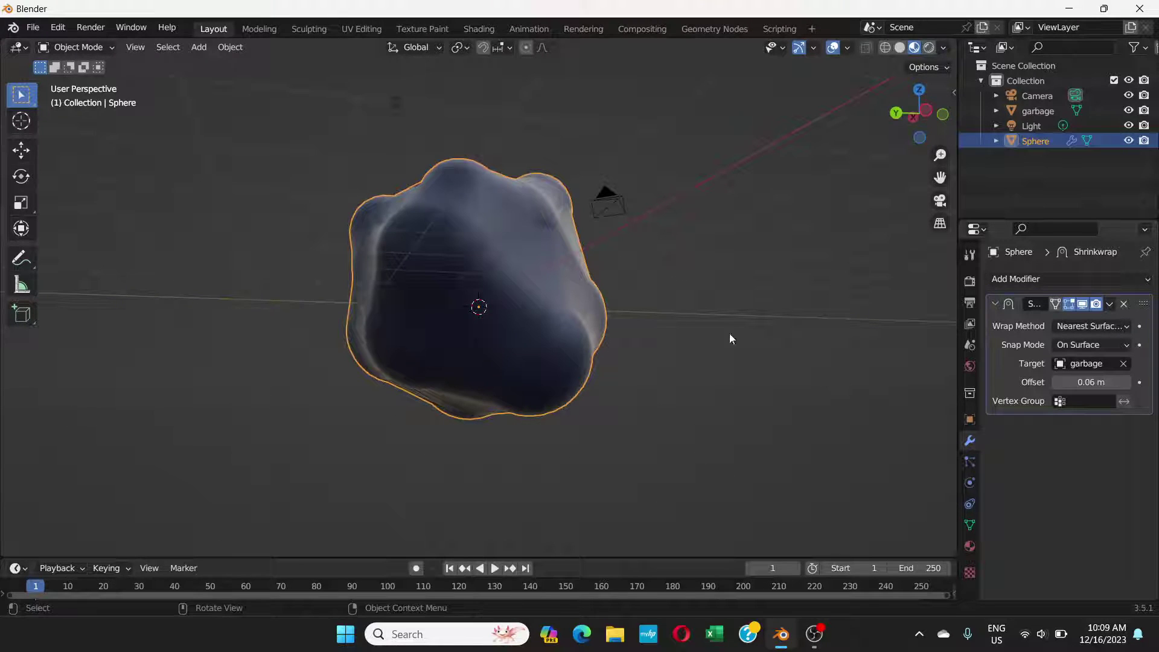
Step: Lower the navy material's roughness from 0.500 to 0.225 and orbit to check the shine
left_click(970, 546)
scroll(1020, 462, "down", 7)
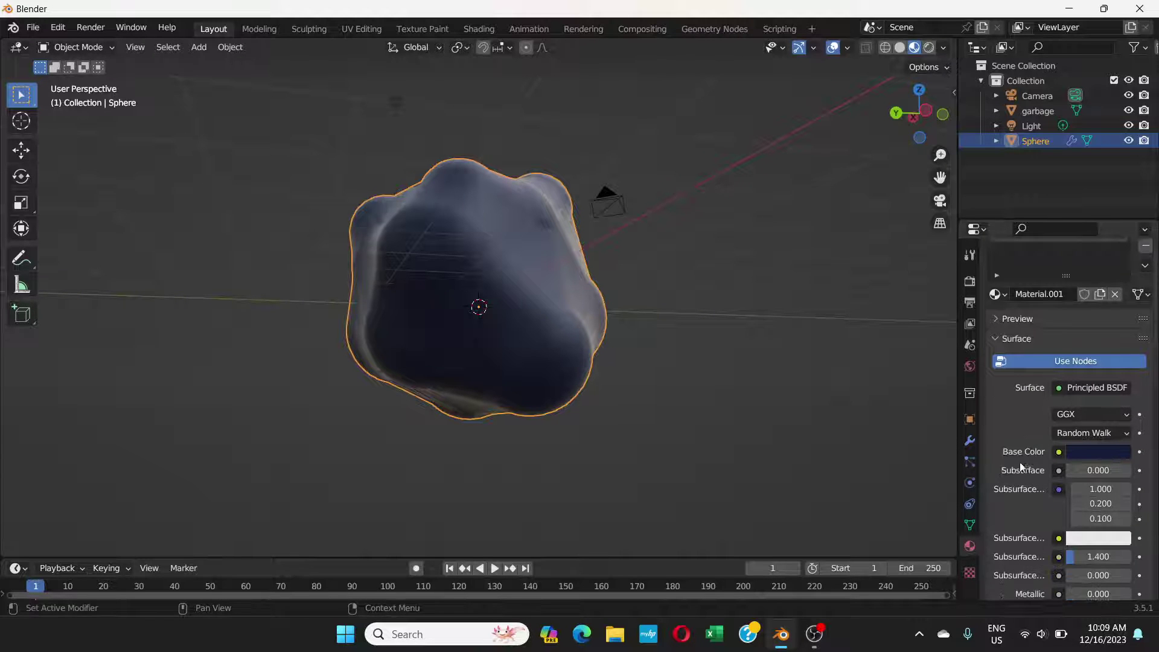
scroll(1021, 464, "down", 1)
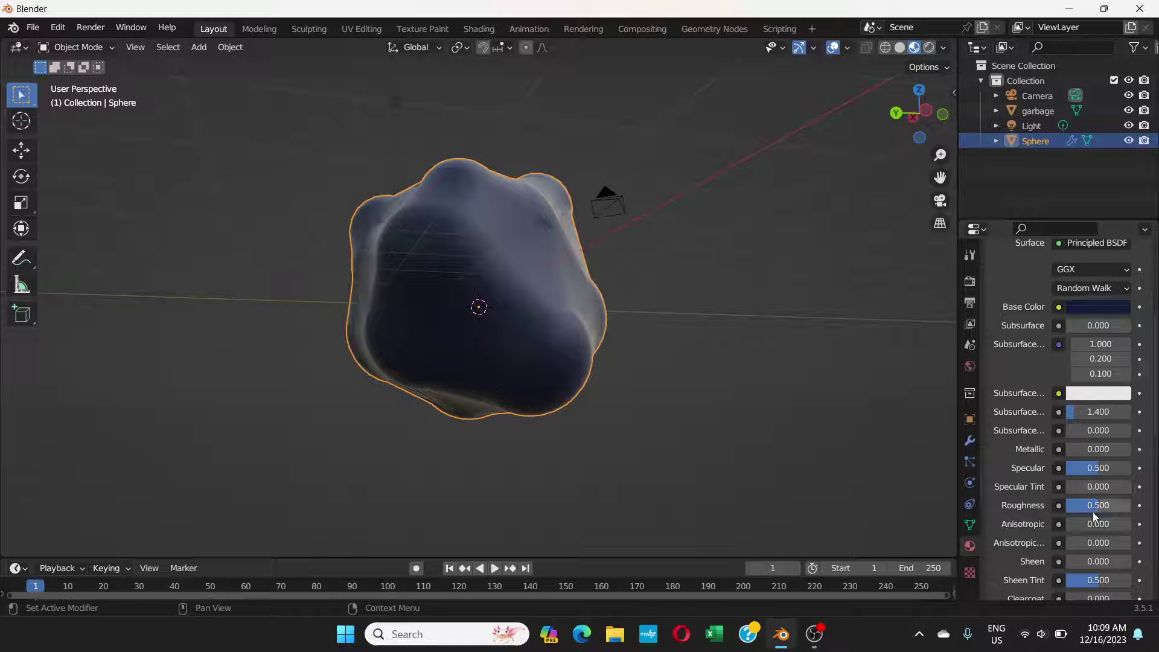
left_click_drag(1096, 508, 1078, 509)
middle_click_drag(665, 360, 444, 354)
left_click(678, 303)
middle_click_drag(678, 303, 514, 225)
scroll(515, 271, "up", 3)
scroll(473, 252, "down", 3)
Step: Deselect the sphere, turn off viewport overlays, and orbit around the glossy navy blob
left_click(459, 255)
left_click(815, 242)
middle_click_drag(629, 256, 195, 277)
scroll(395, 287, "down", 3)
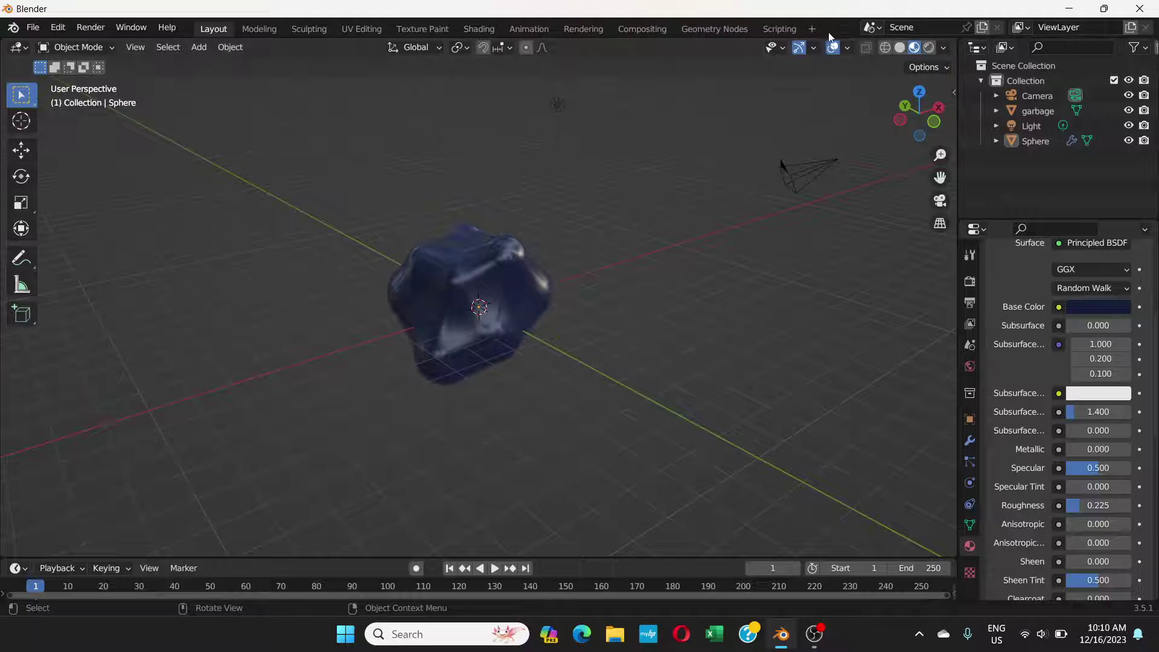
left_click(833, 47)
middle_click_drag(459, 272, 283, 335)
scroll(411, 315, "up", 3)
middle_click_drag(427, 298, 295, 298)
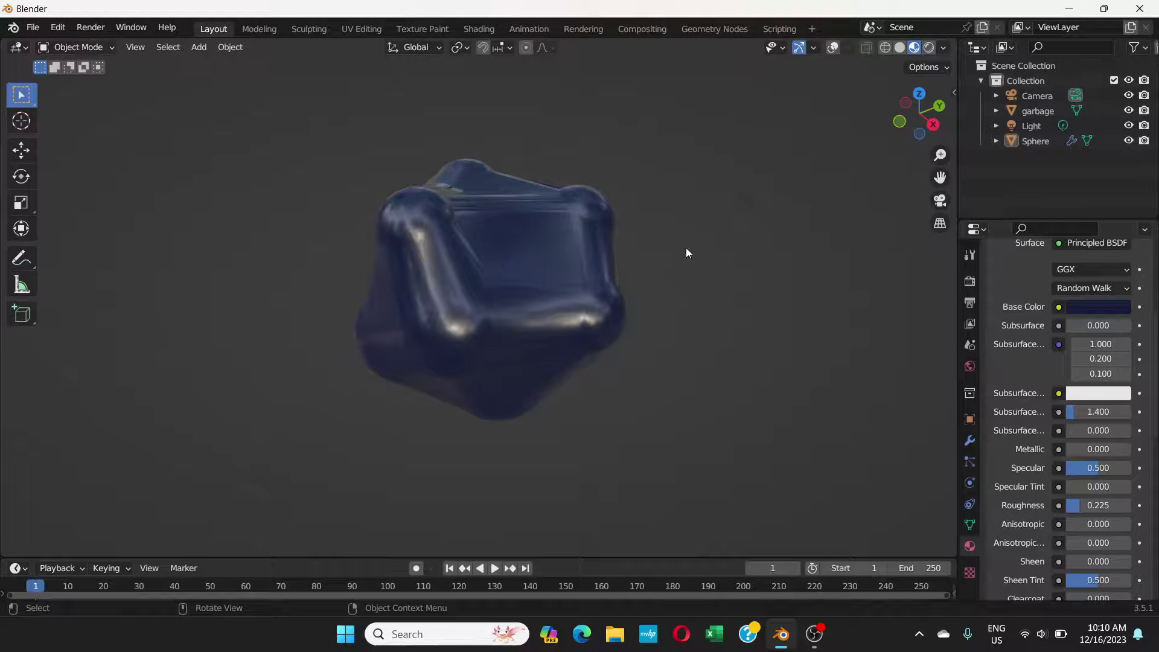